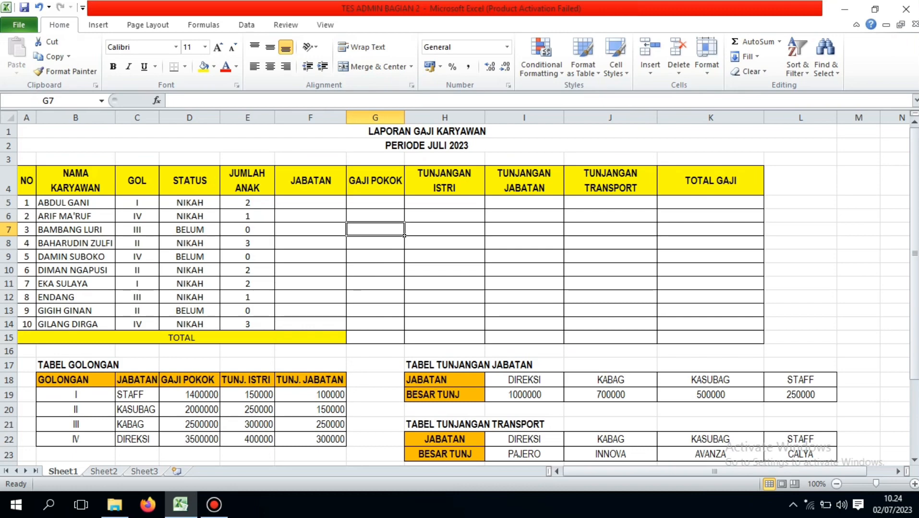
Examine the formula notes, the empty salary report columns, and the allowance values in the Tabel Golongan lookup table.
{"action": "scroll", "coordinate": [404, 235], "scroll_direction": "down", "scroll_amount": 3}
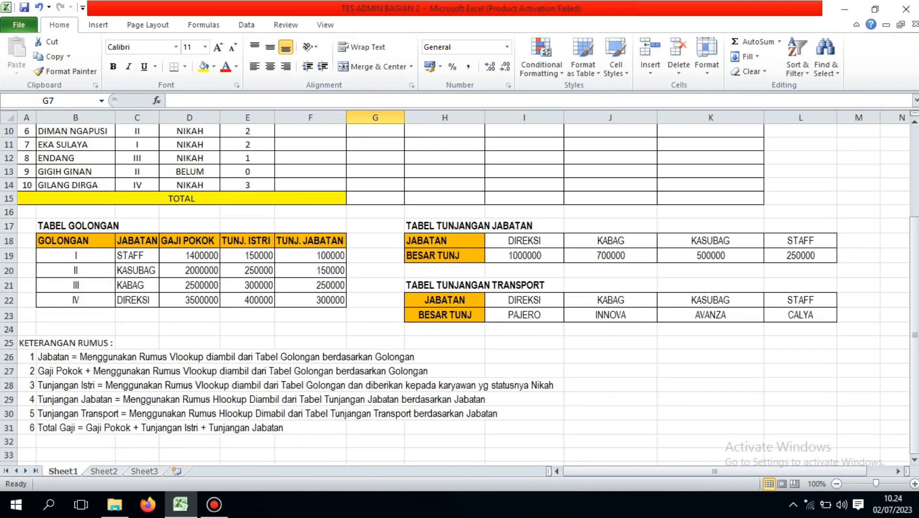
{"action": "scroll", "coordinate": [404, 235], "scroll_direction": "down", "scroll_amount": 1}
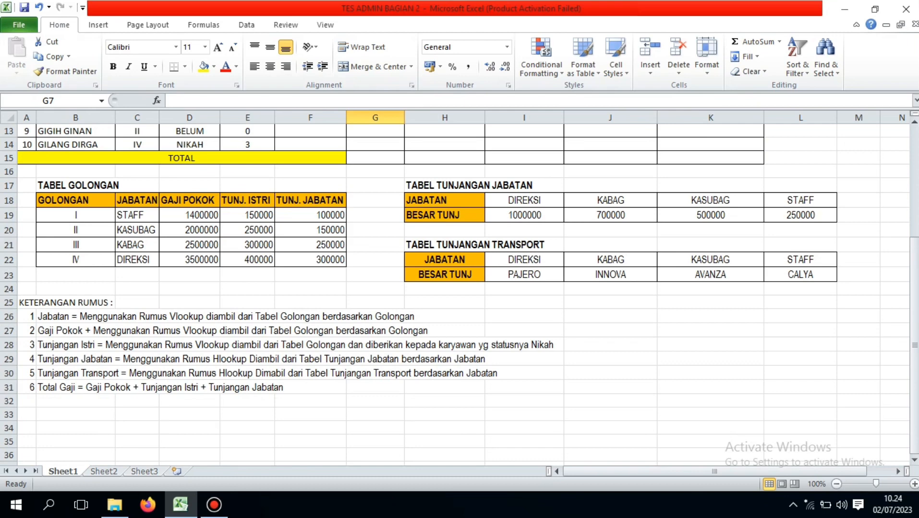
{"action": "scroll", "coordinate": [404, 235], "scroll_direction": "up", "scroll_amount": 3}
{"action": "left_click_drag", "start_coordinate": [310, 160], "coordinate": [710, 282]}
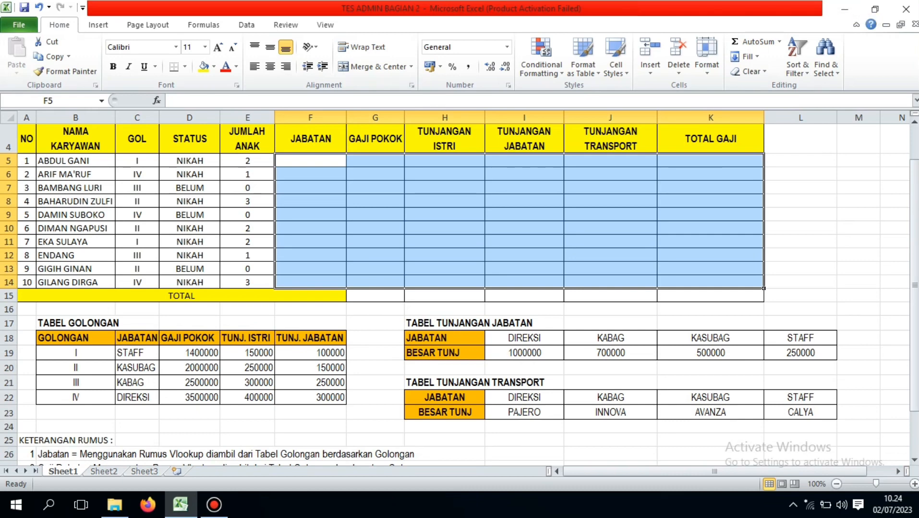
{"action": "left_click", "coordinate": [247, 383]}
{"action": "left_click", "coordinate": [189, 382]}
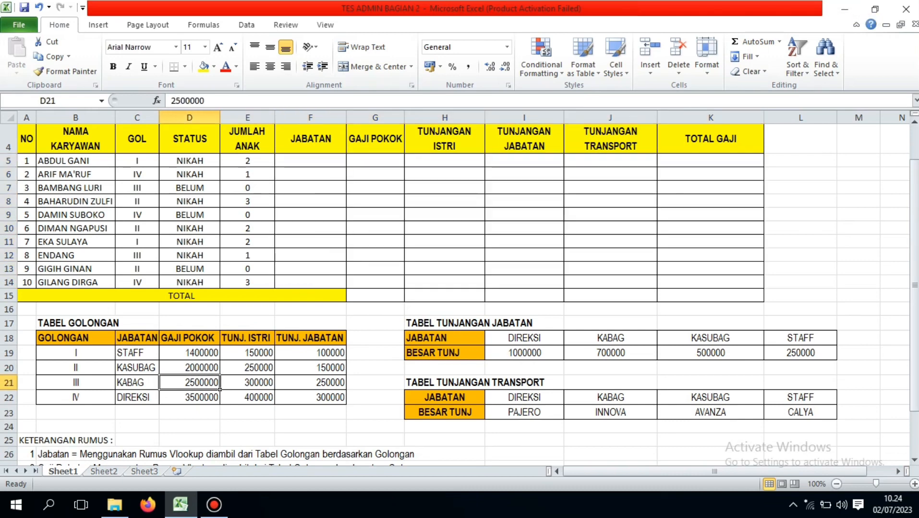
{"action": "left_click", "coordinate": [310, 188]}
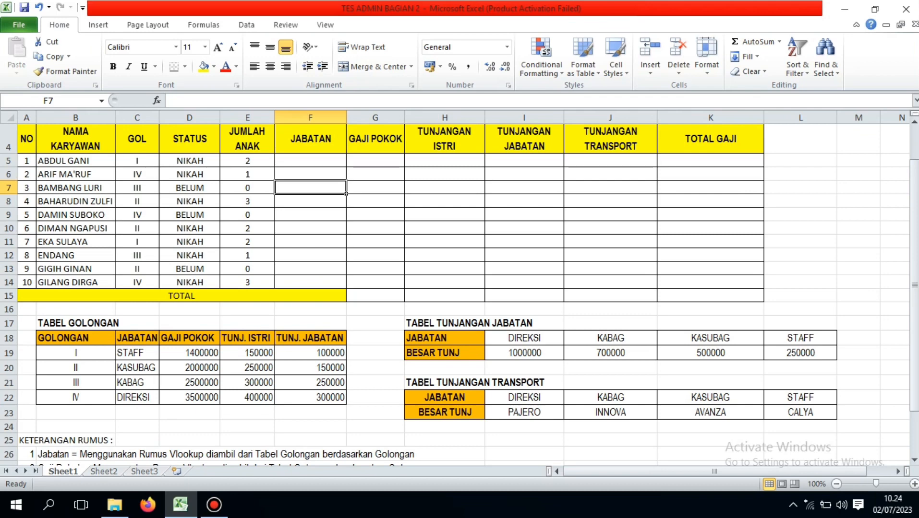
{"action": "left_click", "coordinate": [271, 356]}
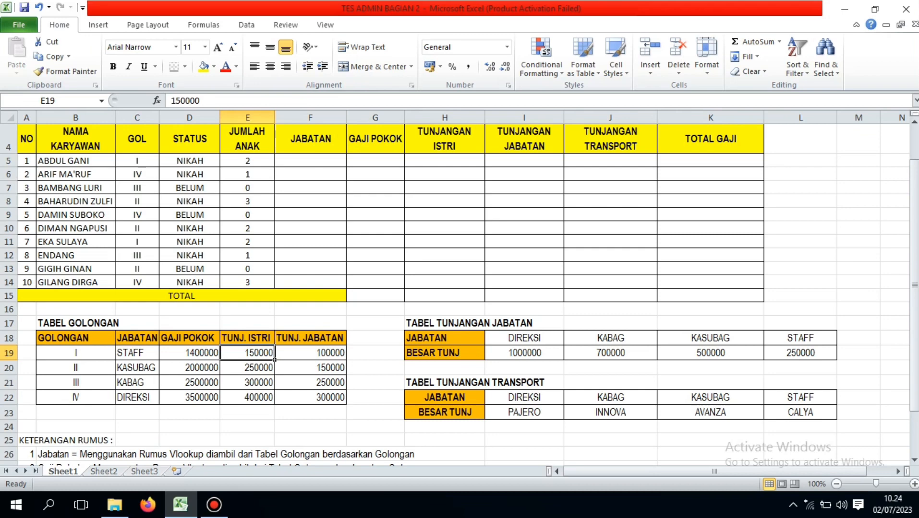
{"action": "left_click", "coordinate": [272, 371]}
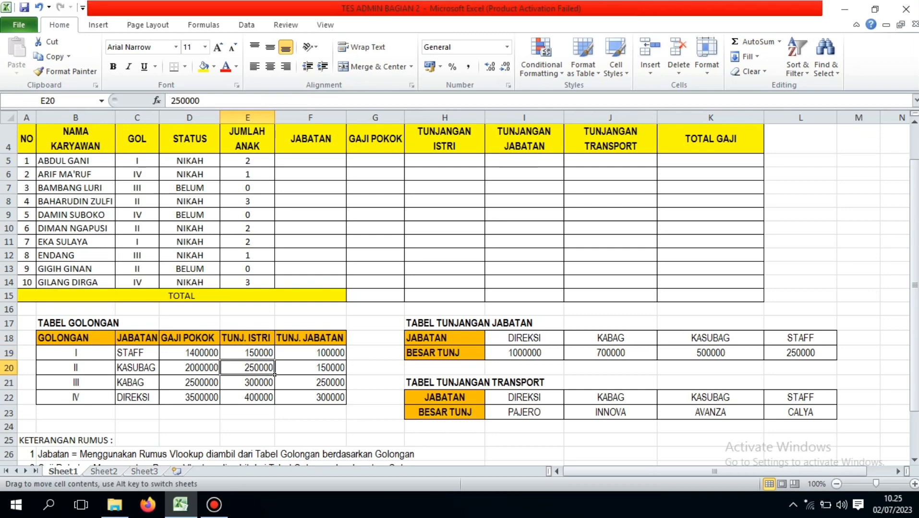
{"action": "left_click", "coordinate": [269, 357]}
Try entering the STAFF base salary in cell D19 manually as "Rp. 1.400.000".
{"action": "left_click", "coordinate": [218, 359]}
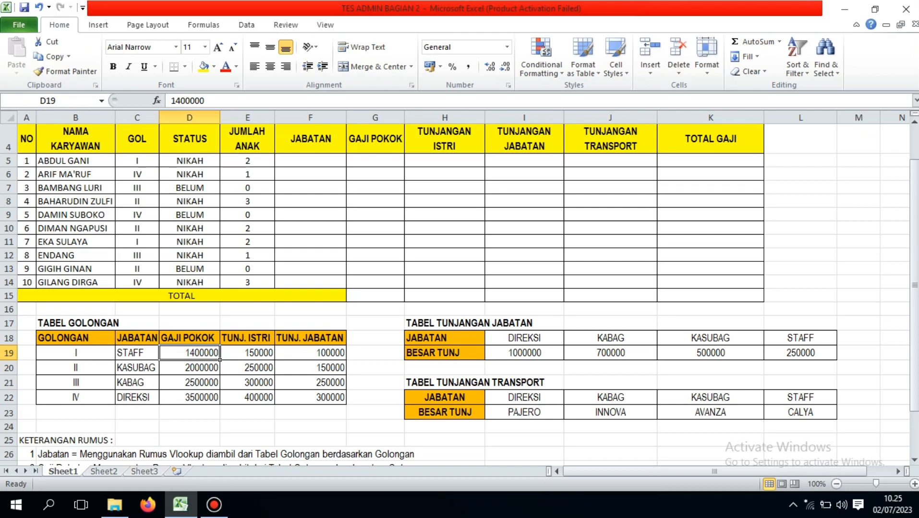
{"action": "key", "text": "BackSpace"}
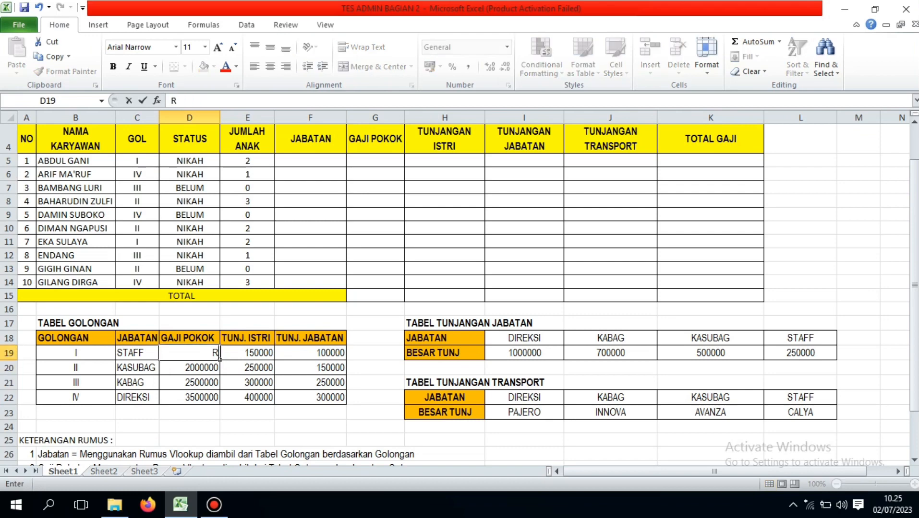
{"action": "type", "text": "Rp. 1400"}
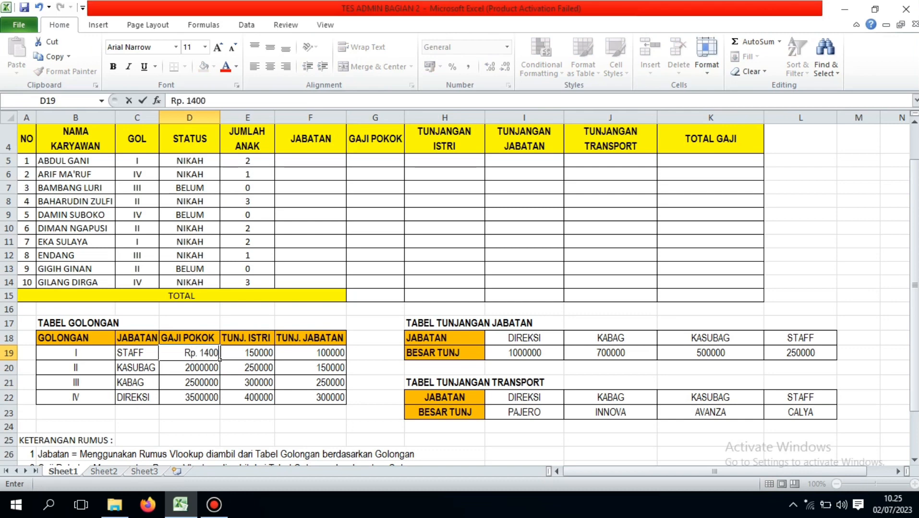
{"action": "key", "text": "BackSpace"}
{"action": "key", "text": "BackSpace"}
{"action": "key", "text": "BackSpace"}
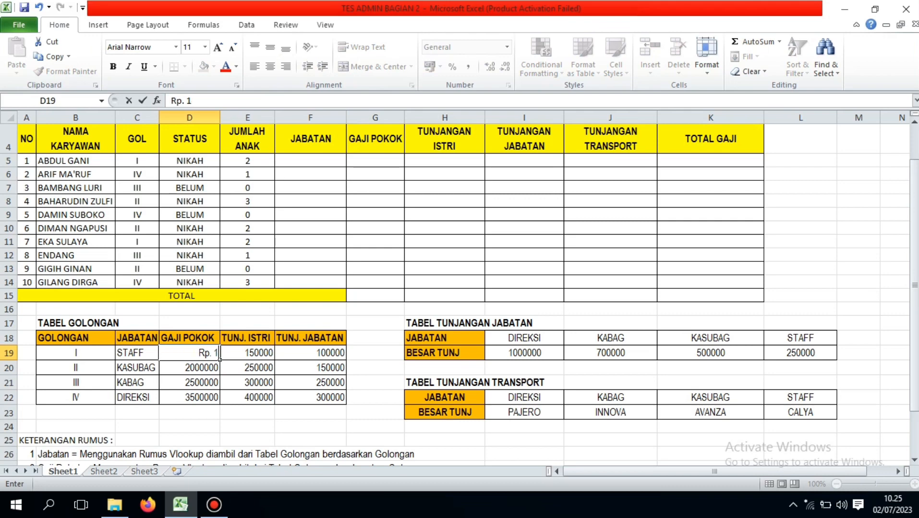
{"action": "type", "text": ".400.000"}
{"action": "key", "text": "Return"}
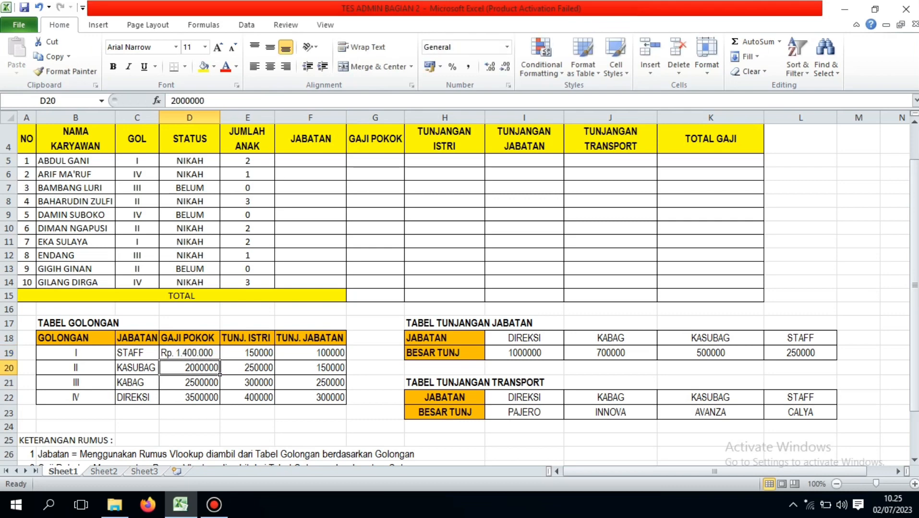
{"action": "key", "text": "Down"}
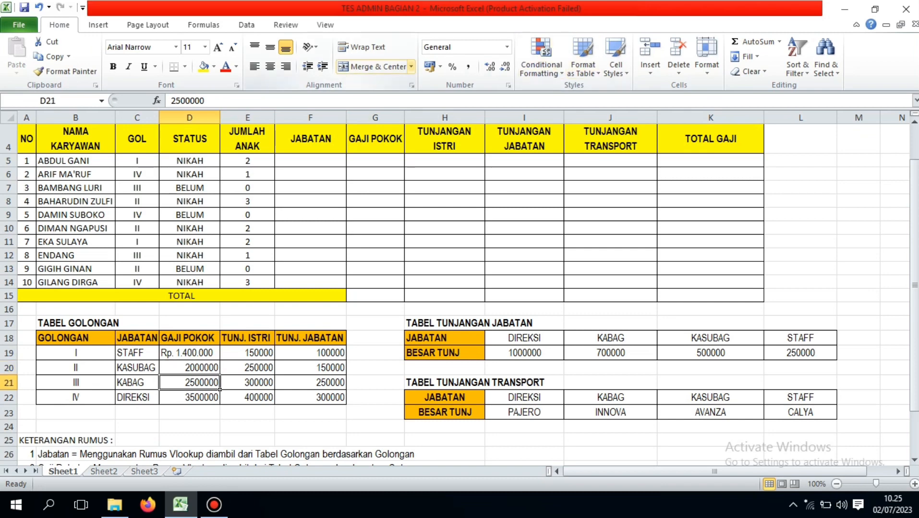
Replace the STAFF base salary in cell D19 with the plain number 1400000.
{"action": "left_click", "coordinate": [189, 353]}
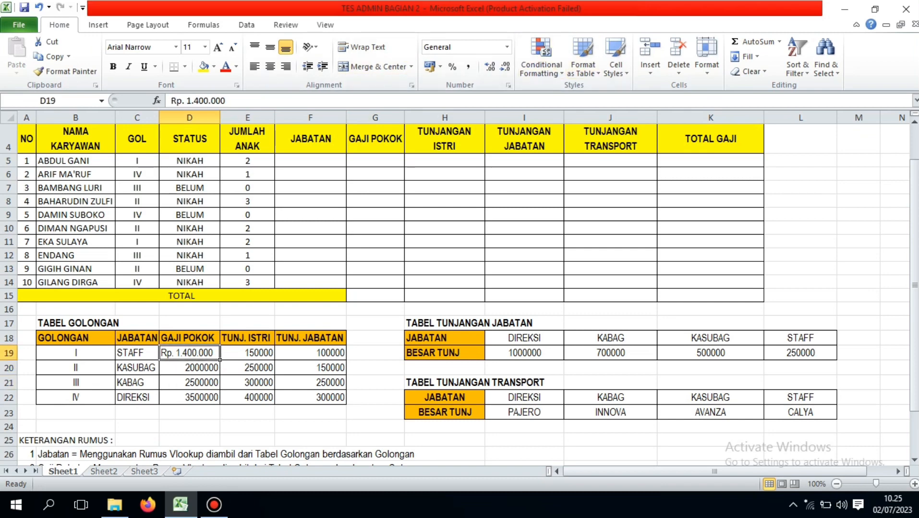
{"action": "key", "text": "BackSpace"}
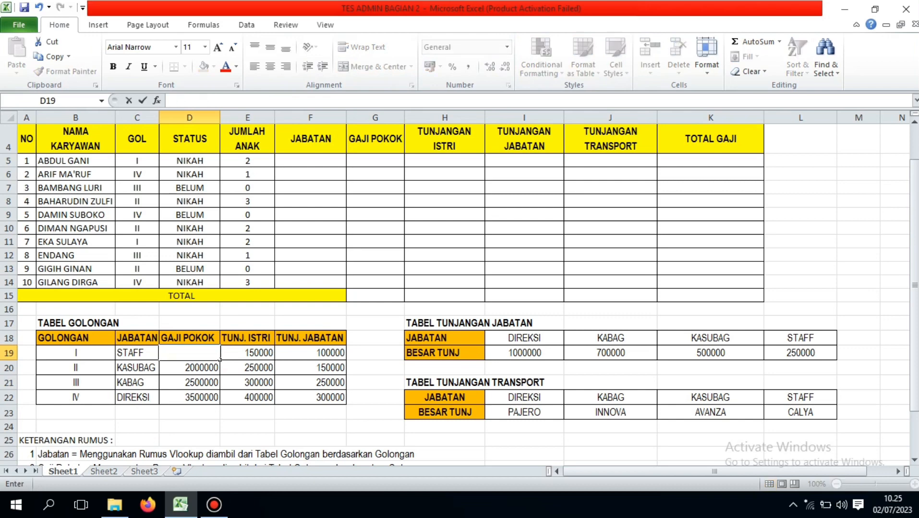
{"action": "type", "text": "1400000"}
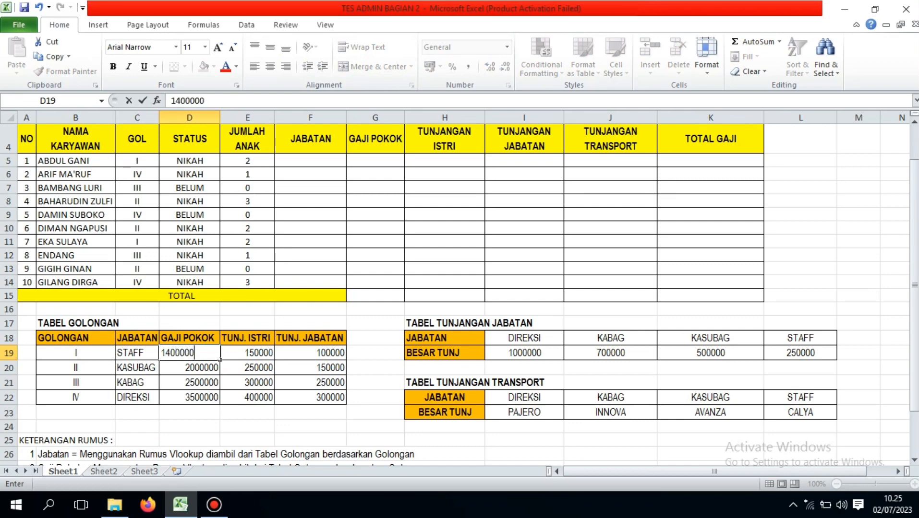
{"action": "key", "text": "Return"}
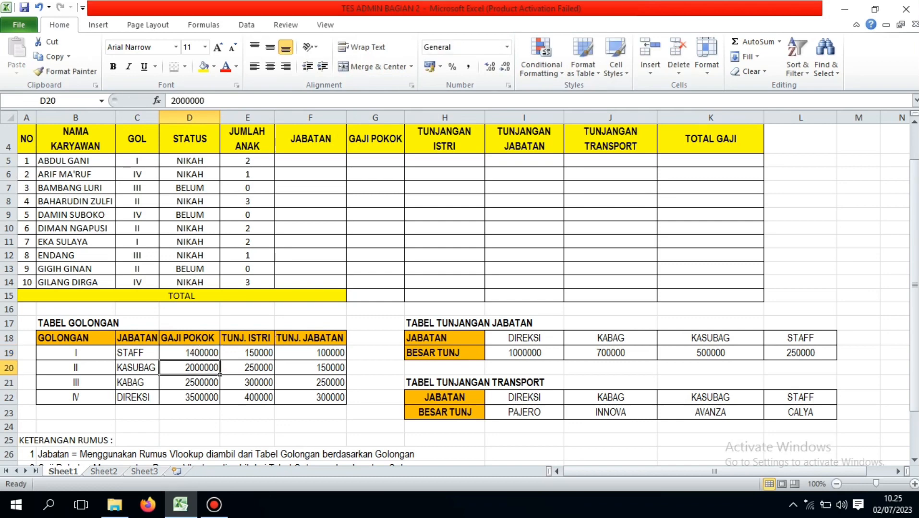
Apply the Accounting number format to the salary and allowance amounts in D19:F22 of Tabel Golongan.
{"action": "left_click", "coordinate": [247, 397]}
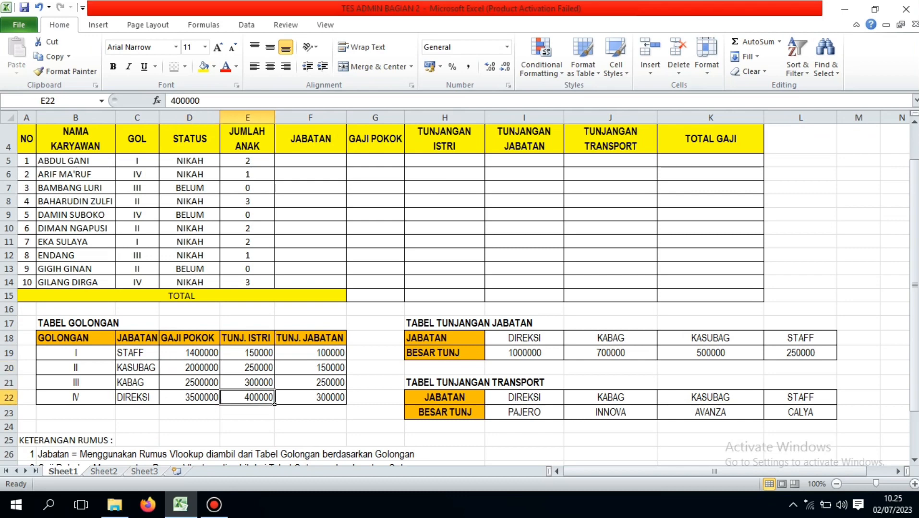
{"action": "left_click_drag", "start_coordinate": [190, 353], "coordinate": [310, 397]}
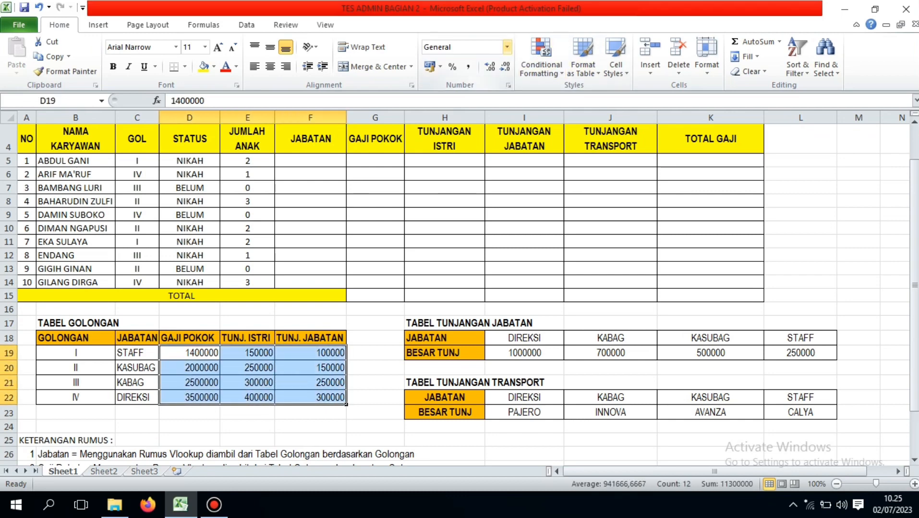
{"action": "left_click", "coordinate": [506, 46]}
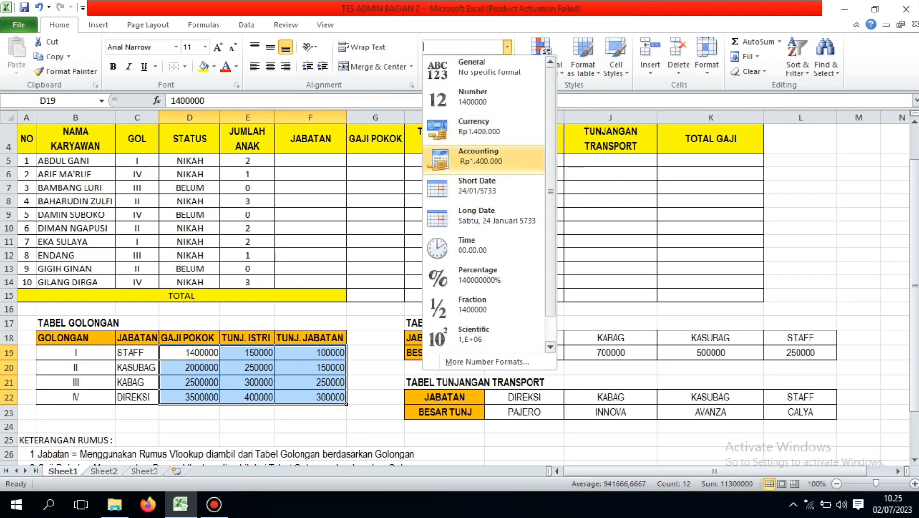
{"action": "left_click", "coordinate": [480, 159]}
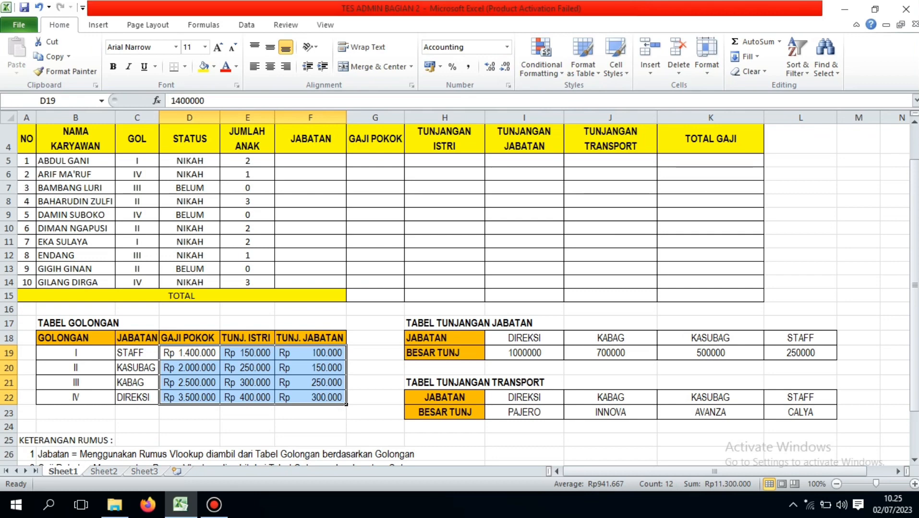
{"action": "left_click", "coordinate": [247, 383]}
{"action": "left_click", "coordinate": [190, 368]}
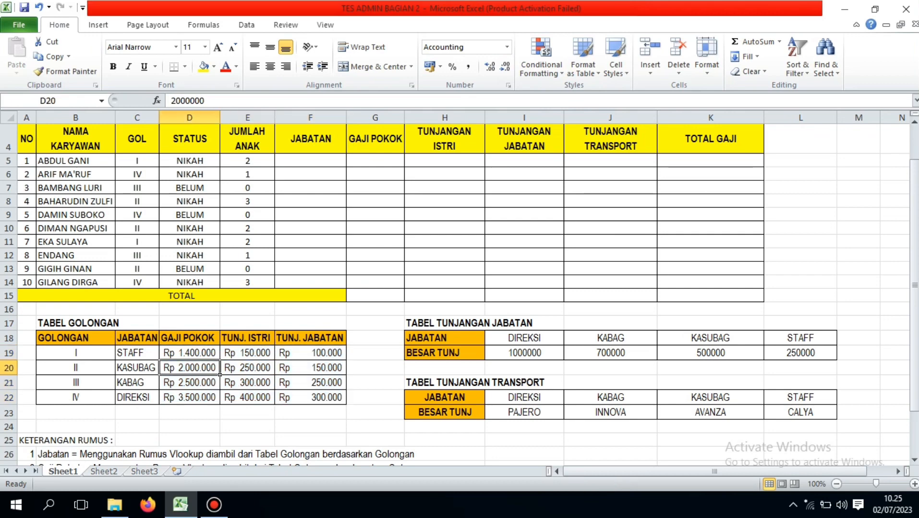
{"action": "left_click", "coordinate": [247, 383]}
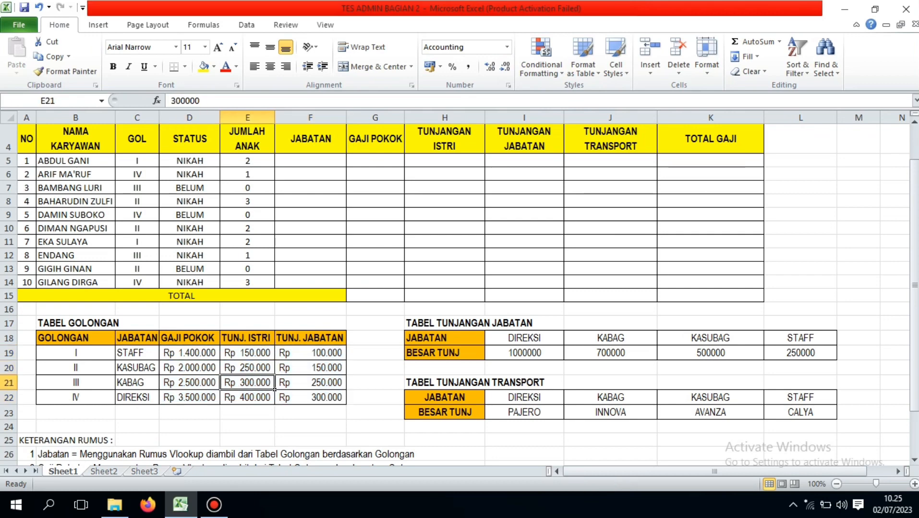
Apply the Accounting number format to the BESAR TUNJ amounts in I19:L19 of Tabel Tunjangan Jabatan.
{"action": "left_click_drag", "start_coordinate": [509, 354], "coordinate": [816, 356]}
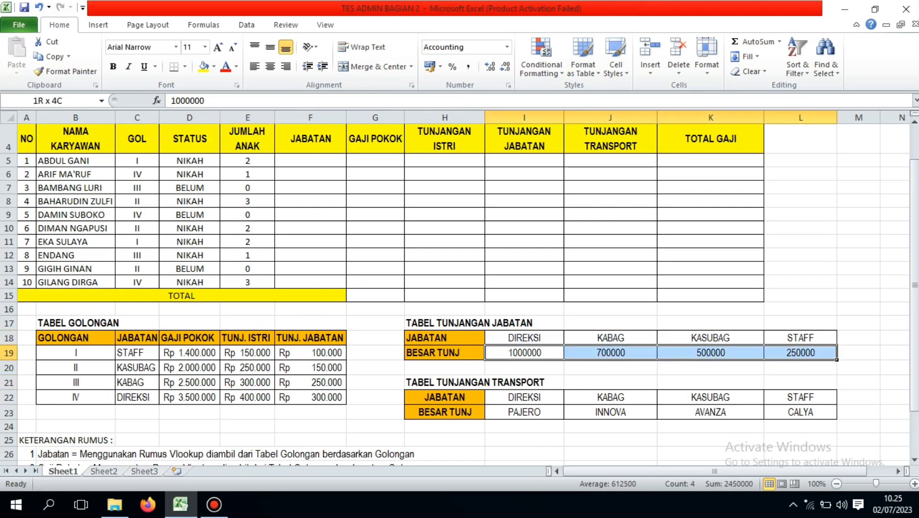
{"action": "left_click", "coordinate": [507, 46]}
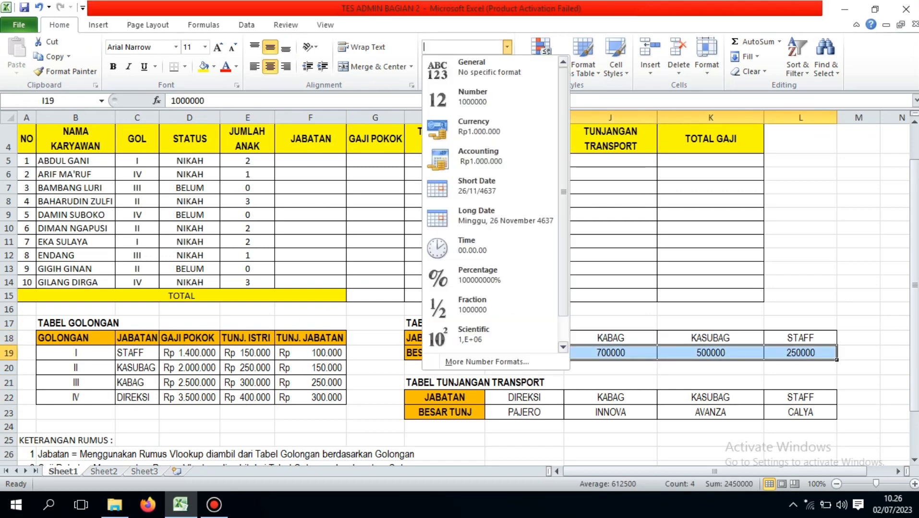
{"action": "left_click", "coordinate": [477, 156]}
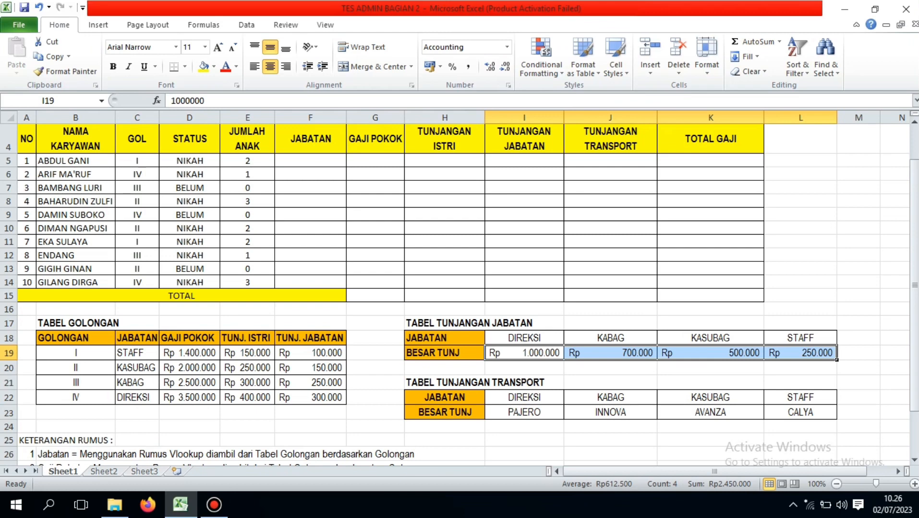
{"action": "left_click", "coordinate": [610, 368]}
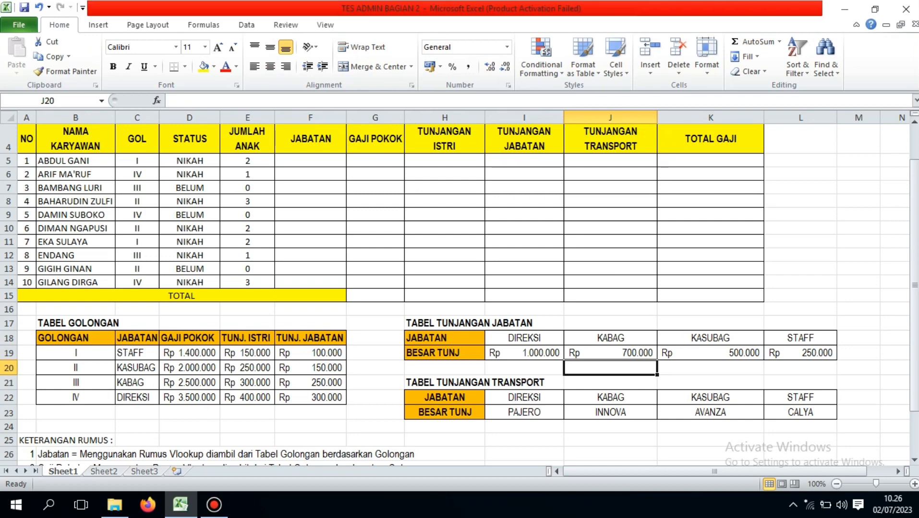
Examine the empty JABATAN column, Tabel Golongan, and the first formula note describing how Jabatan is looked up.
{"action": "left_click", "coordinate": [327, 201]}
{"action": "scroll", "coordinate": [346, 249], "scroll_direction": "up", "scroll_amount": 3}
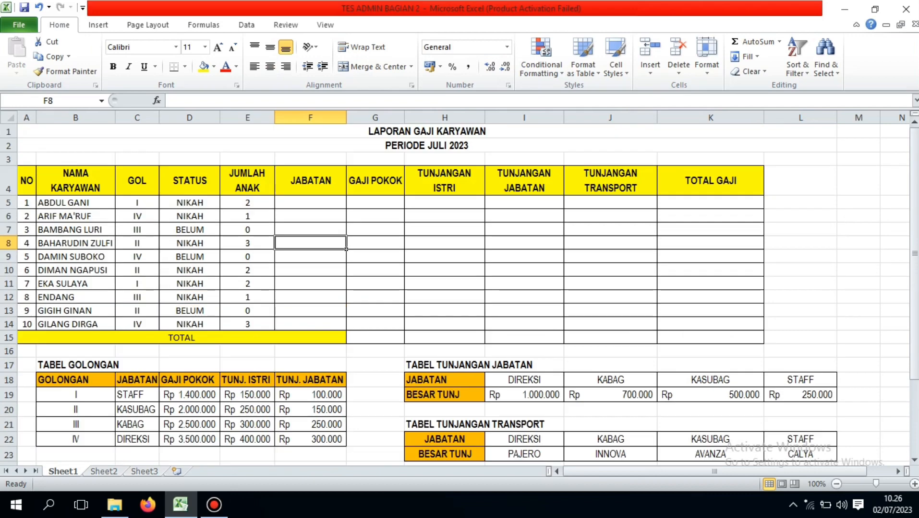
{"action": "left_click", "coordinate": [345, 207]}
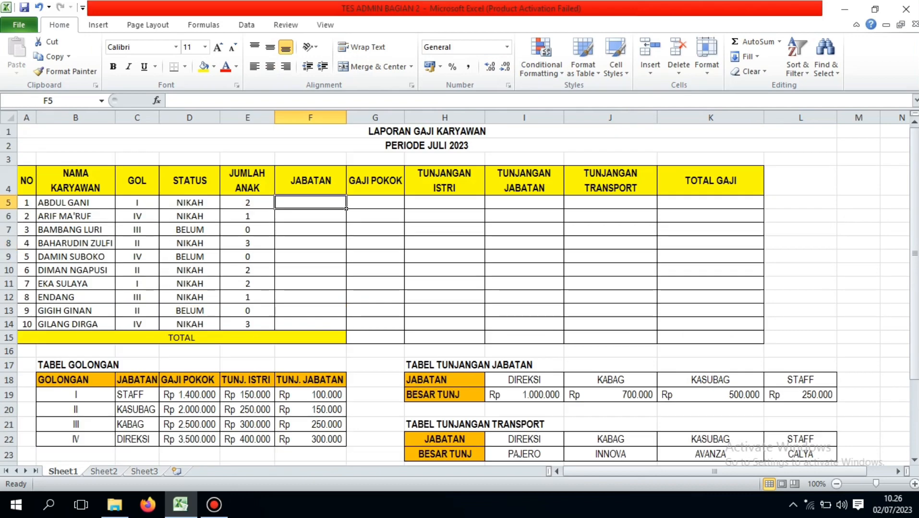
{"action": "left_click", "coordinate": [344, 220]}
{"action": "scroll", "coordinate": [345, 221], "scroll_direction": "down", "scroll_amount": 4}
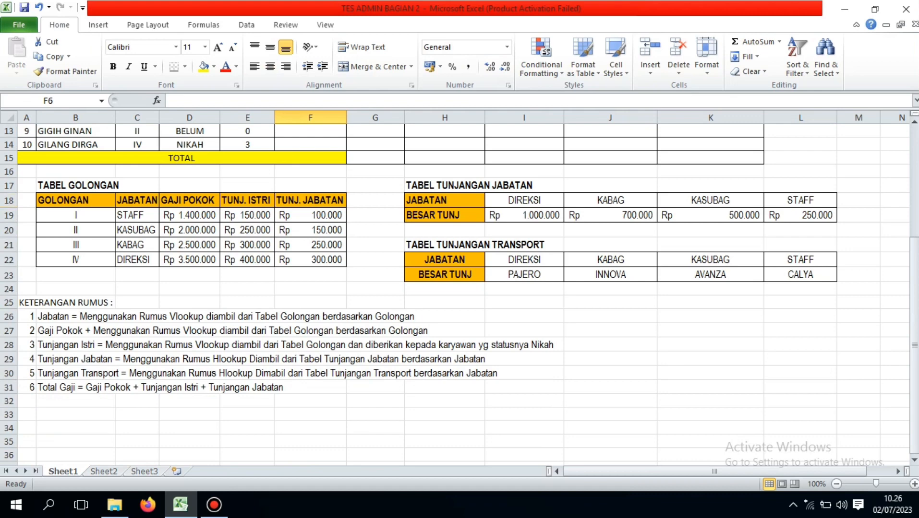
{"action": "left_click", "coordinate": [114, 185]}
{"action": "left_click_drag", "start_coordinate": [115, 187], "coordinate": [115, 222]}
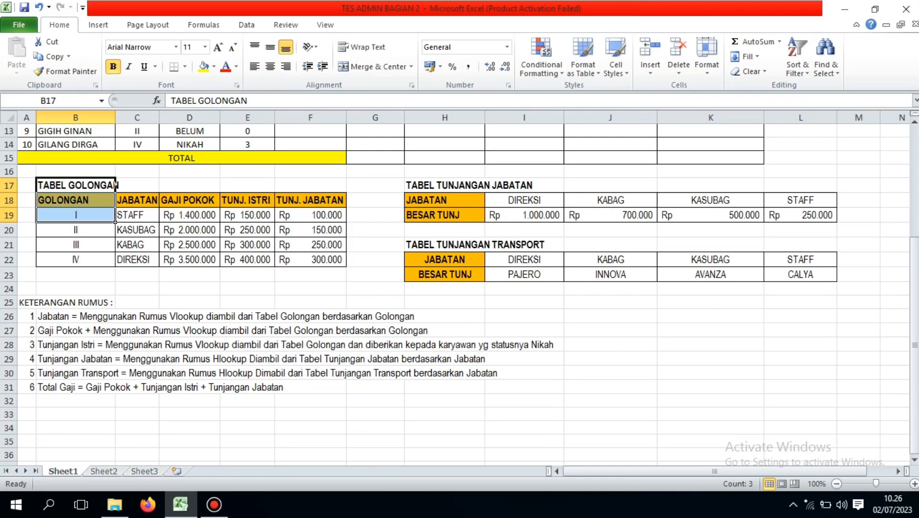
{"action": "left_click", "coordinate": [189, 316]}
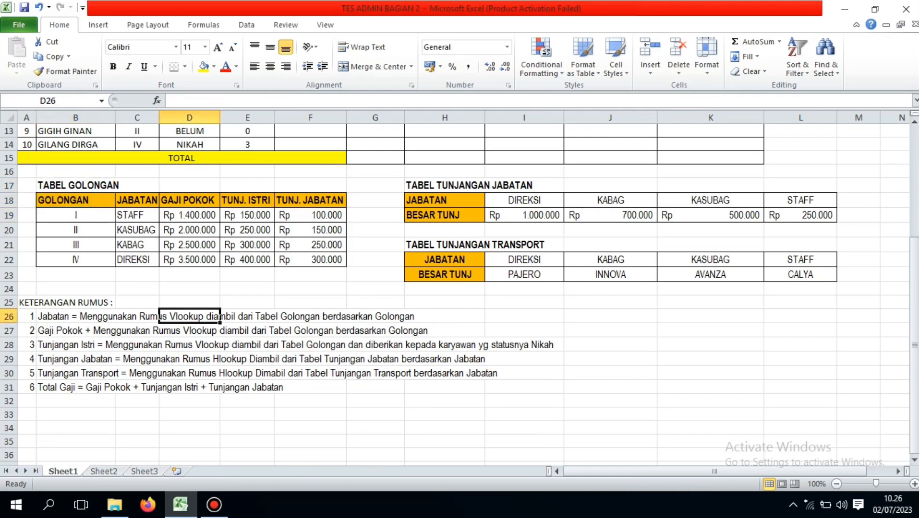
Start a VLOOKUP formula in the first JABATAN cell, F5, with the employee's GOL code in C5 as the lookup value.
{"action": "scroll", "coordinate": [432, 288], "scroll_direction": "up", "scroll_amount": 4}
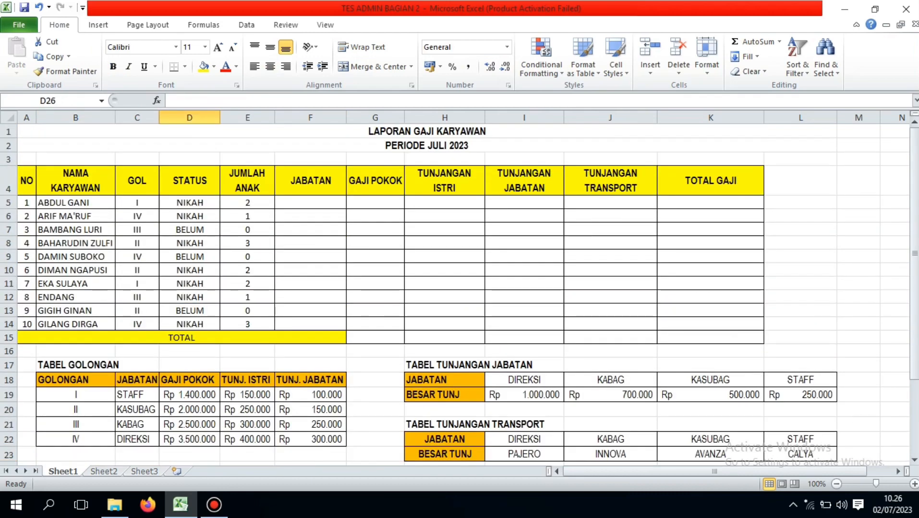
{"action": "left_click", "coordinate": [341, 206]}
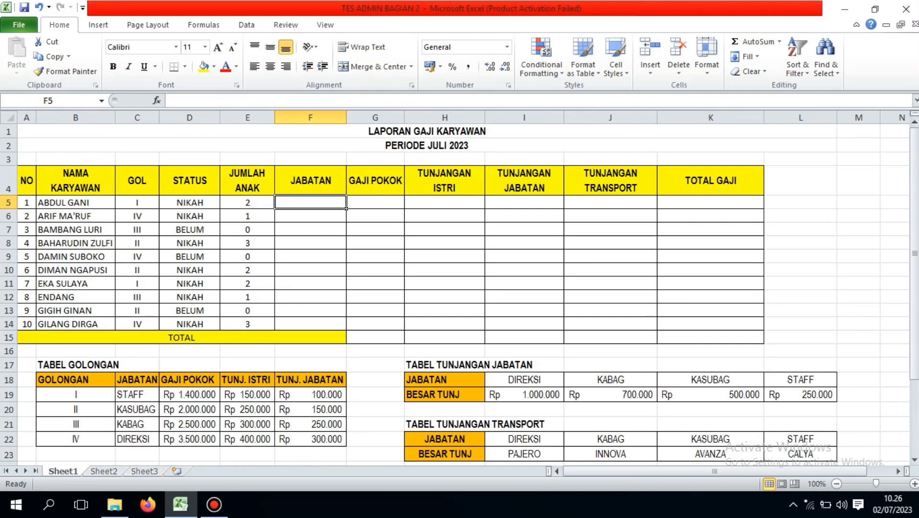
{"action": "type", "text": "=vl"}
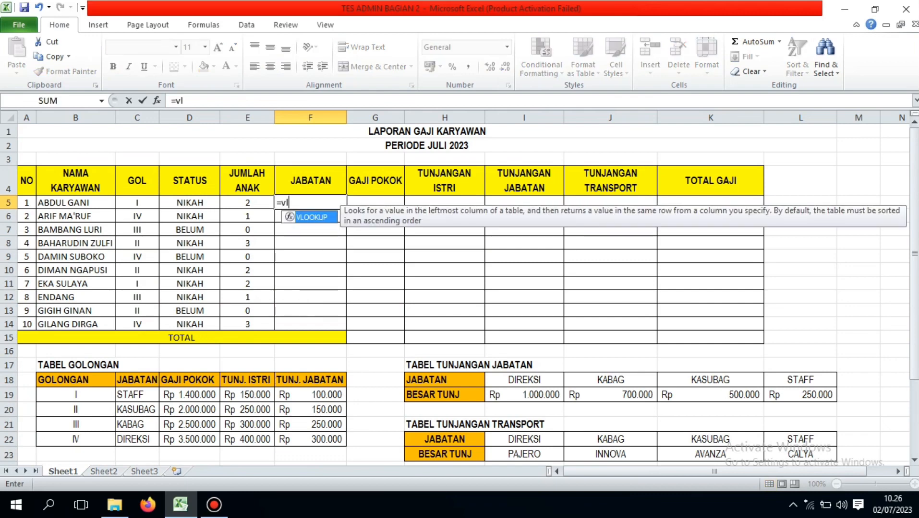
{"action": "type", "text": "ook"}
{"action": "key", "text": "Tab"}
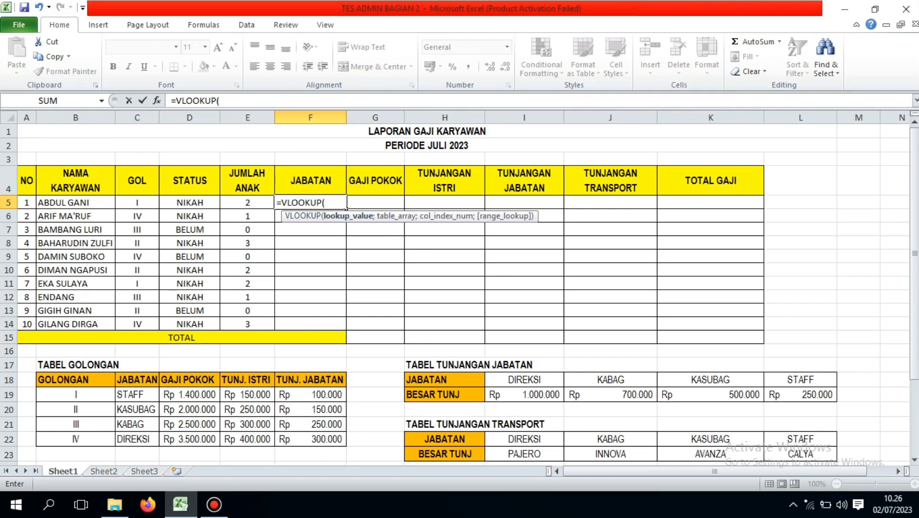
{"action": "key", "text": "Left"}
{"action": "key", "text": "Left"}
{"action": "key", "text": "Left"}
{"action": "type", "text": ";"}
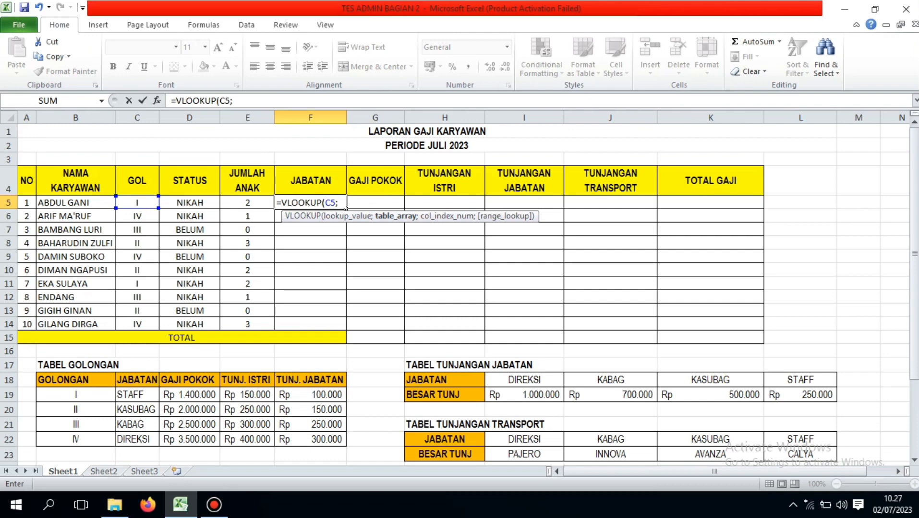
Complete the F5 VLOOKUP with the absolute table range $B$19:$F$22, column index 2 and FALSE for an exact match.
{"action": "left_click_drag", "start_coordinate": [72, 395], "coordinate": [344, 445]}
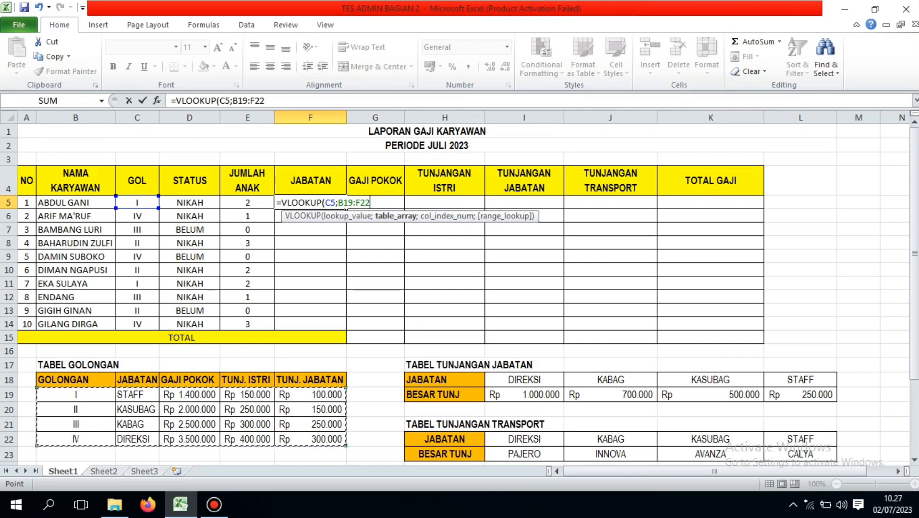
{"action": "key", "text": "F4"}
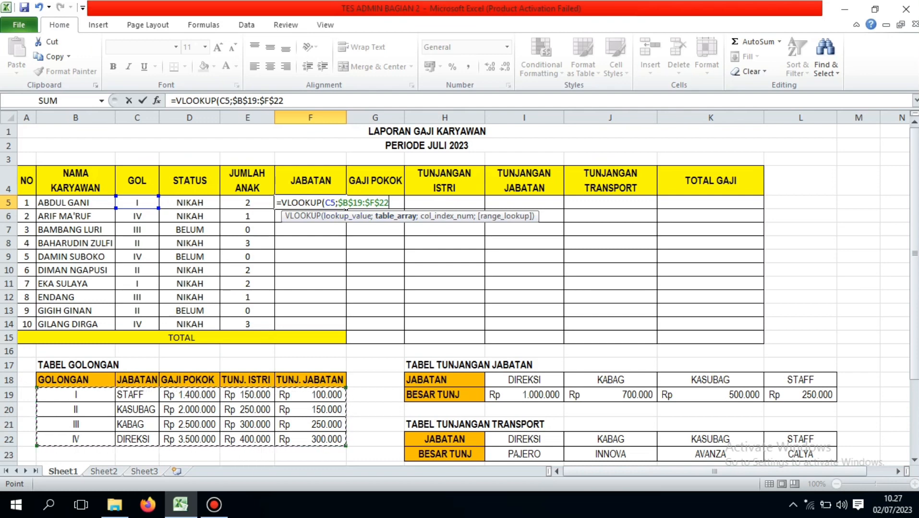
{"action": "type", "text": ";"}
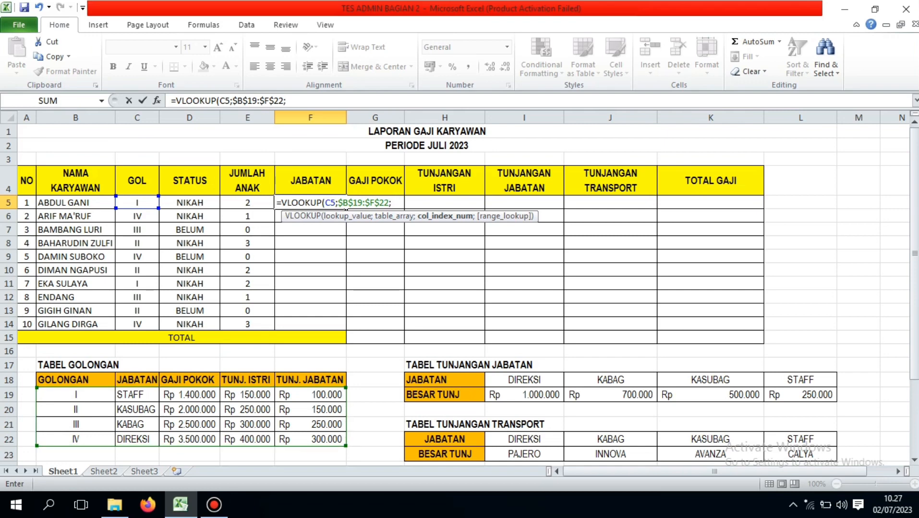
{"action": "type", "text": "2;"}
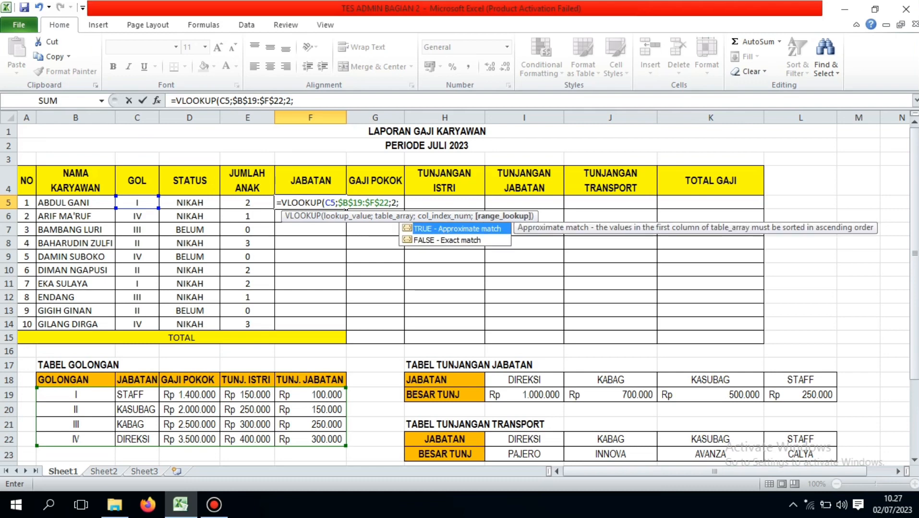
{"action": "key", "text": "Down"}
{"action": "key", "text": "Tab"}
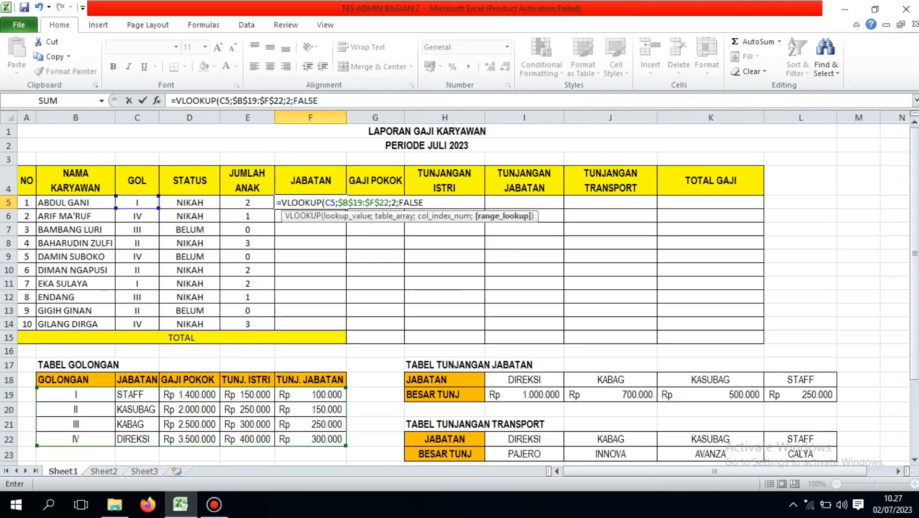
{"action": "type", "text": ")"}
{"action": "key", "text": "Return"}
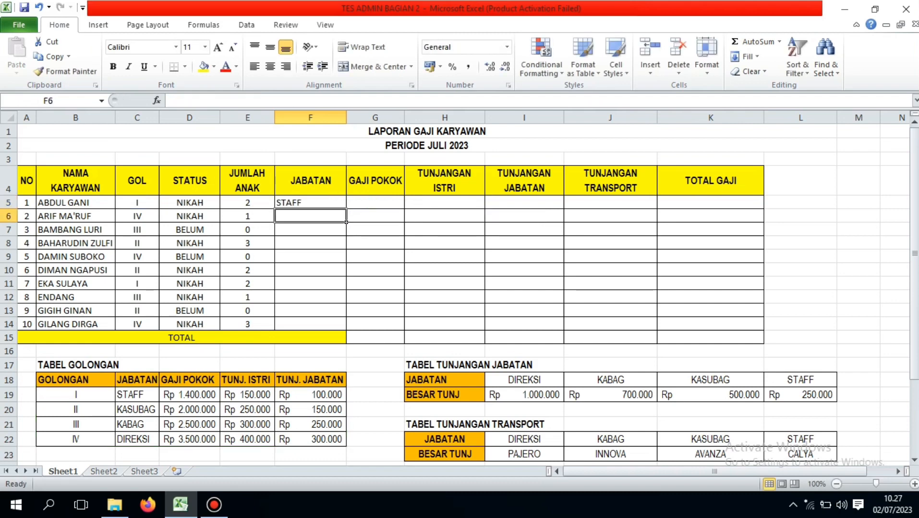
Copy the JABATAN formula from F5 down through F14 for all ten employees.
{"action": "left_click", "coordinate": [310, 243]}
{"action": "left_click", "coordinate": [310, 283]}
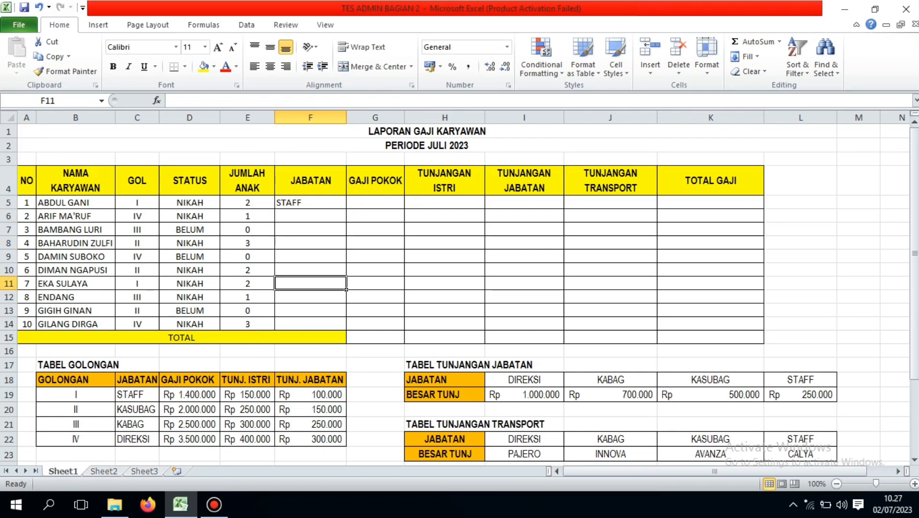
{"action": "left_click", "coordinate": [310, 202]}
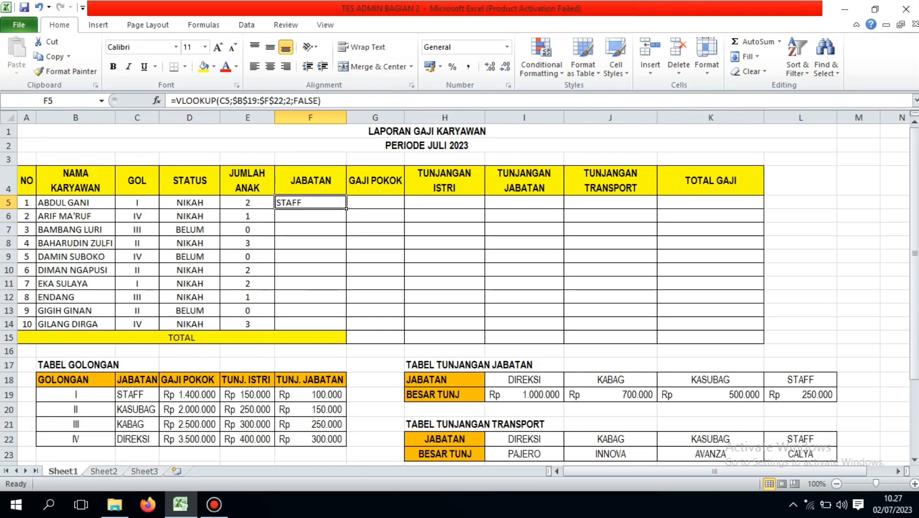
{"action": "left_click", "coordinate": [310, 215]}
{"action": "left_click", "coordinate": [310, 202]}
{"action": "left_click_drag", "start_coordinate": [346, 209], "coordinate": [345, 329]}
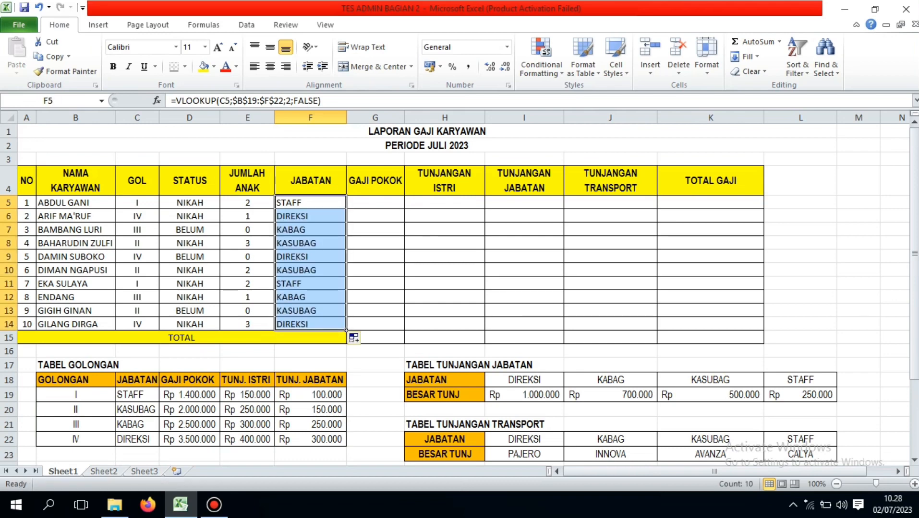
Check the JABATAN entries in F5:F14 against the employees' GOL codes and the GOLONGAN rows of Tabel Golongan.
{"action": "left_click", "coordinate": [345, 328]}
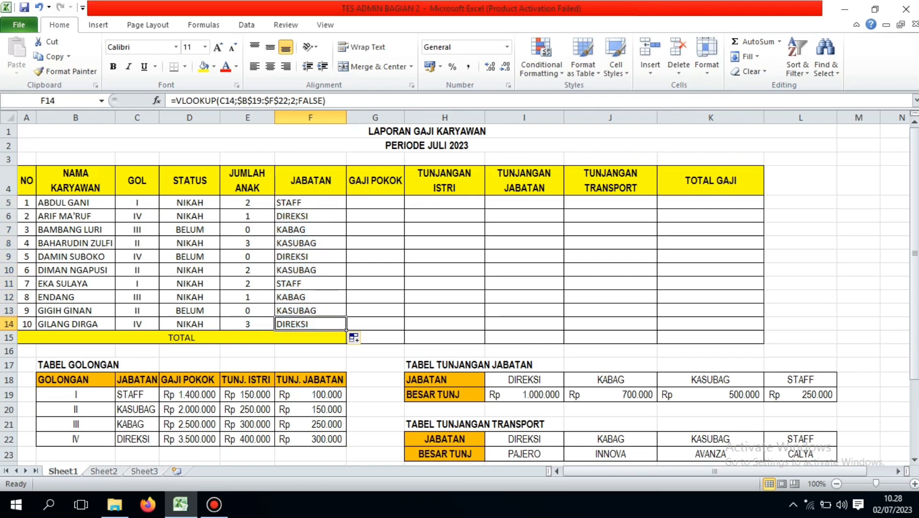
{"action": "left_click_drag", "start_coordinate": [136, 202], "coordinate": [138, 326]}
{"action": "left_click", "coordinate": [310, 202]}
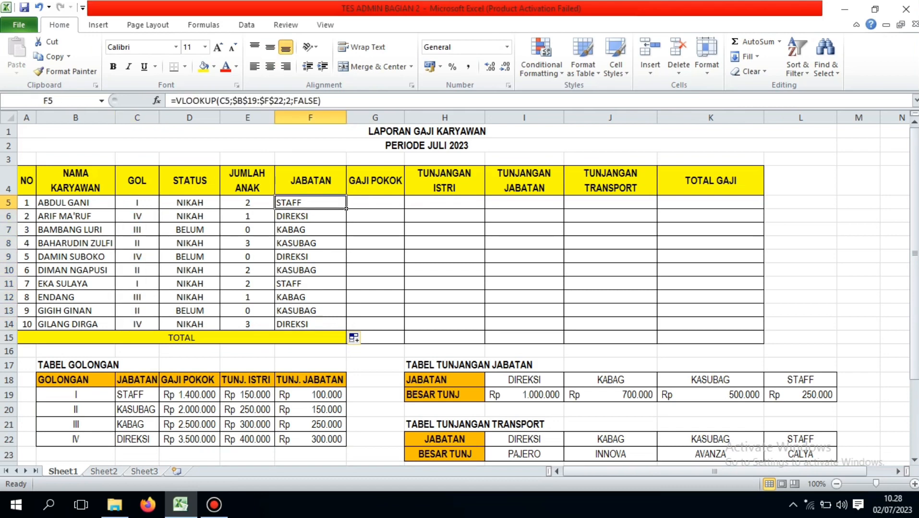
{"action": "left_click", "coordinate": [137, 203]}
{"action": "left_click", "coordinate": [113, 397]}
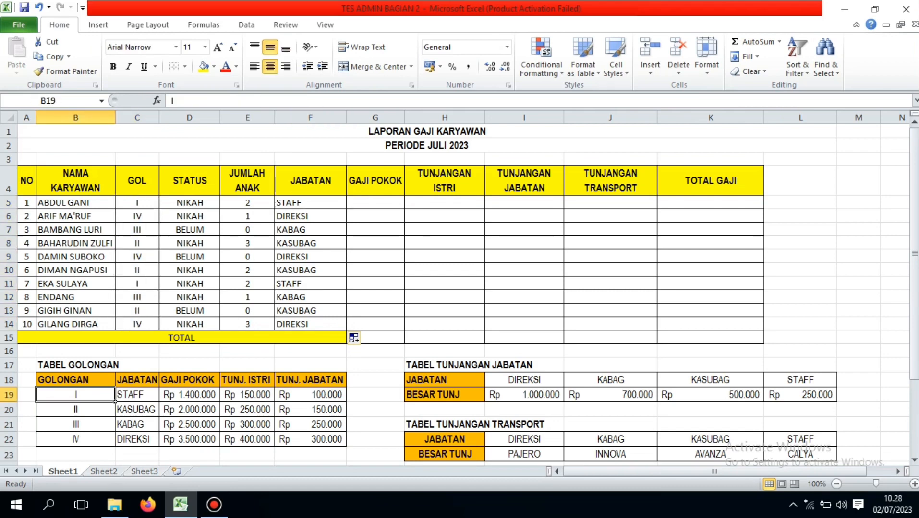
{"action": "left_click", "coordinate": [114, 412]}
{"action": "left_click", "coordinate": [114, 428]}
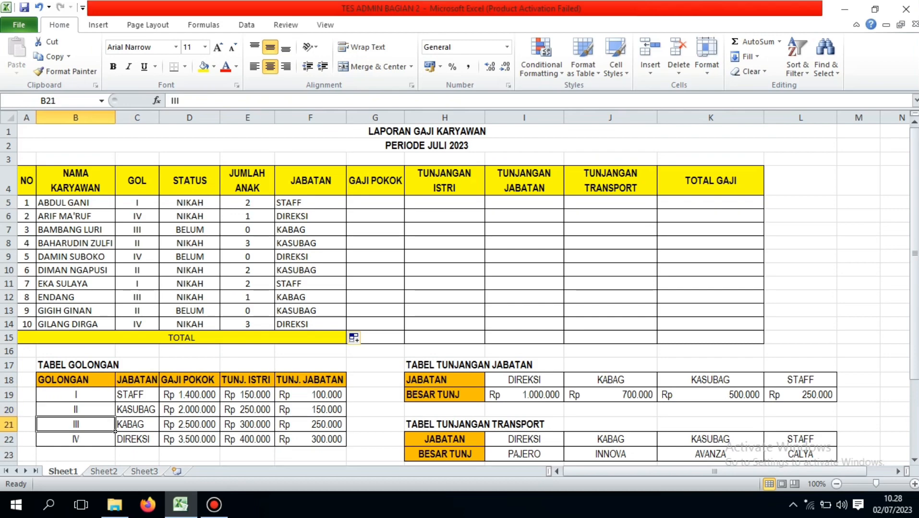
{"action": "scroll", "coordinate": [114, 429], "scroll_direction": "down", "scroll_amount": 1}
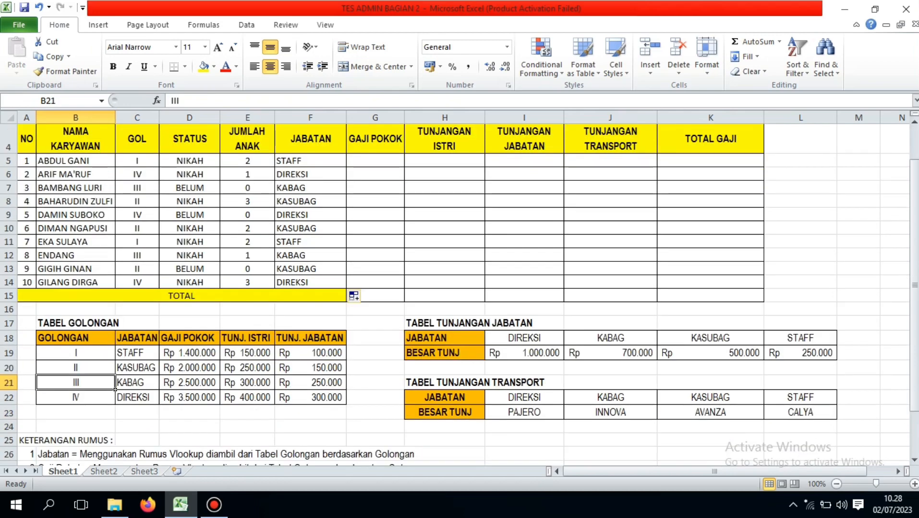
{"action": "left_click", "coordinate": [114, 375]}
{"action": "scroll", "coordinate": [114, 375], "scroll_direction": "up", "scroll_amount": 1}
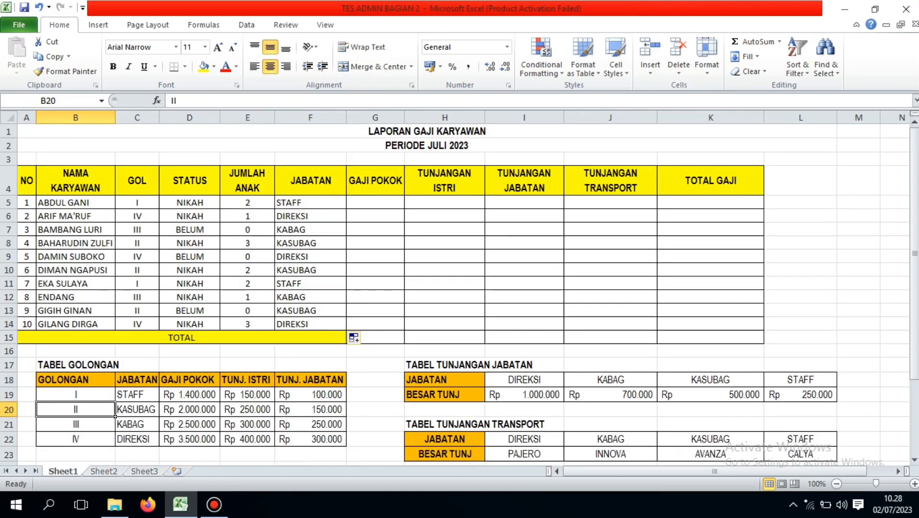
{"action": "left_click", "coordinate": [310, 202]}
{"action": "left_click", "coordinate": [344, 218]}
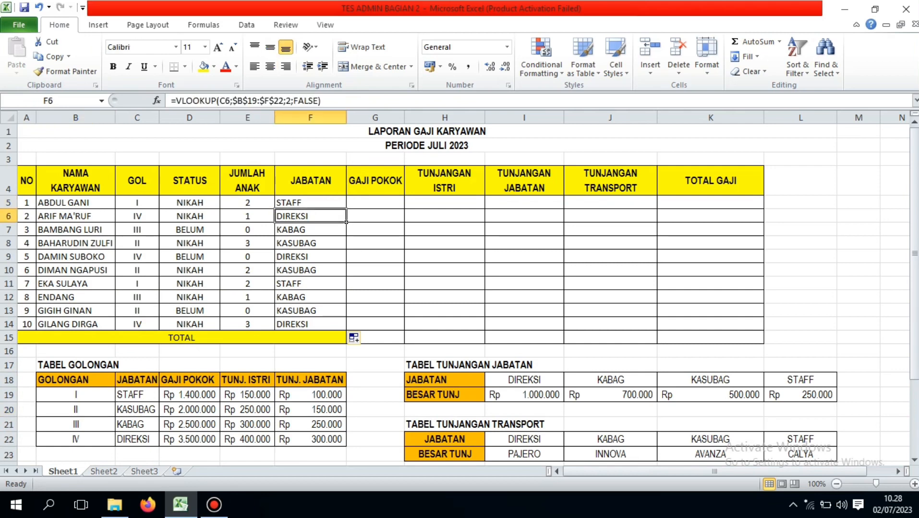
{"action": "left_click", "coordinate": [137, 216]}
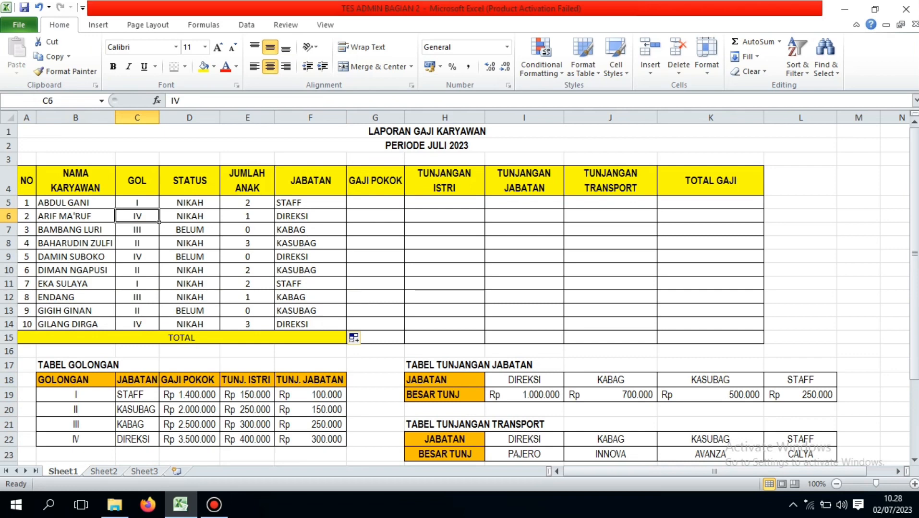
{"action": "left_click", "coordinate": [310, 203]}
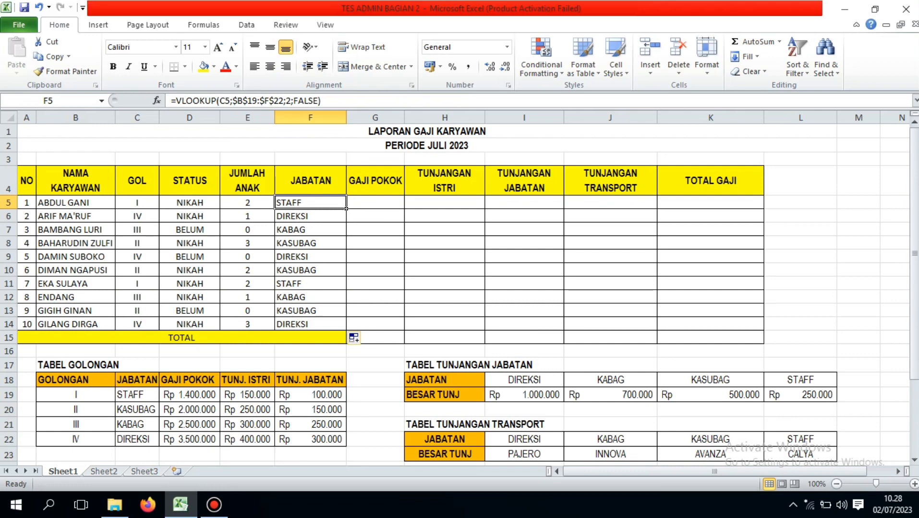
Start a VLOOKUP formula in the first GAJI POKOK cell, G5, with the GOL code in C5 as the lookup value.
{"action": "left_click", "coordinate": [349, 205]}
{"action": "scroll", "coordinate": [347, 208], "scroll_direction": "down", "scroll_amount": 3}
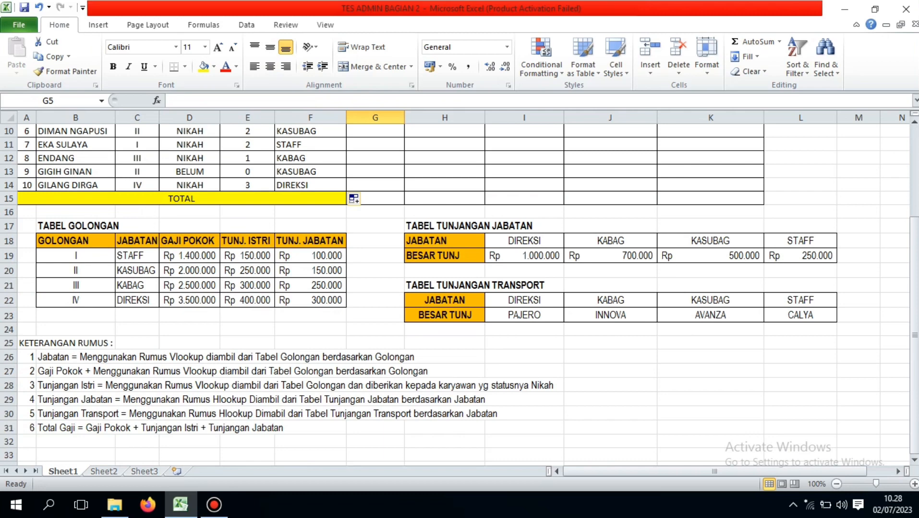
{"action": "scroll", "coordinate": [404, 208], "scroll_direction": "up", "scroll_amount": 3}
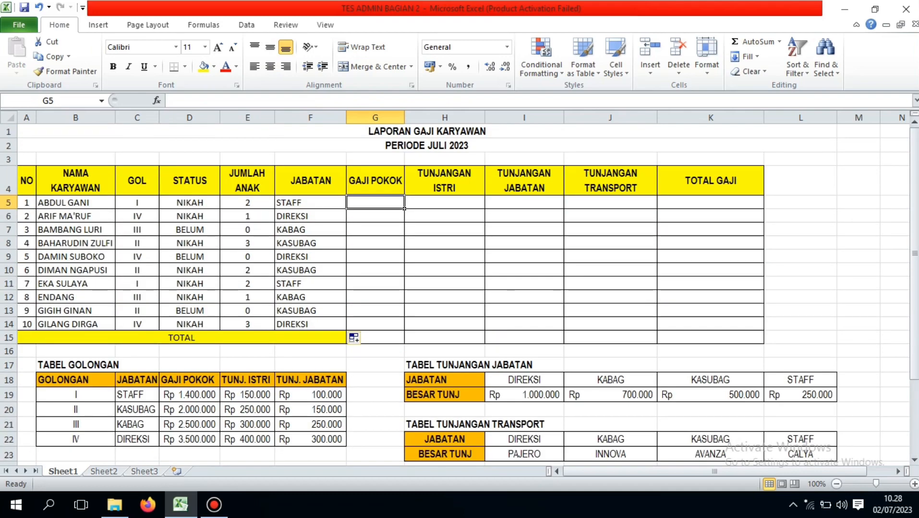
{"action": "key", "text": "Down"}
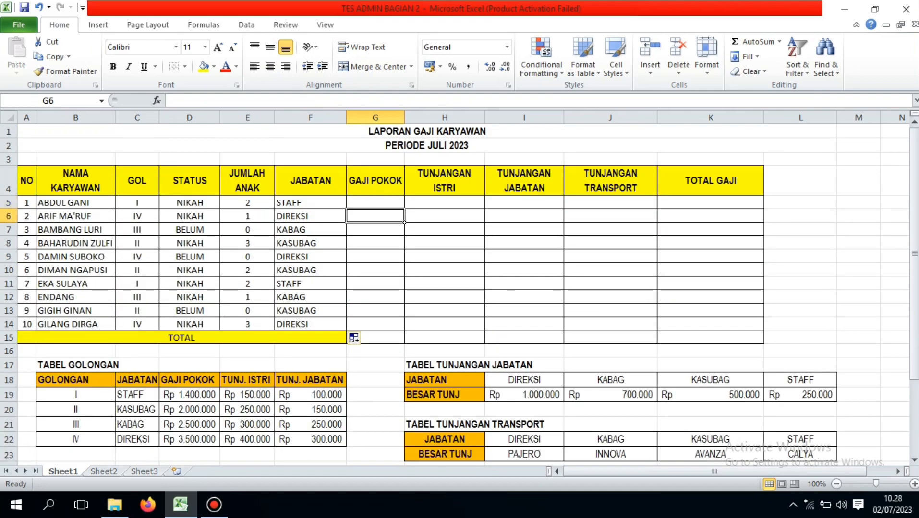
{"action": "key", "text": "Up"}
{"action": "key", "text": "Down"}
{"action": "key", "text": "Up"}
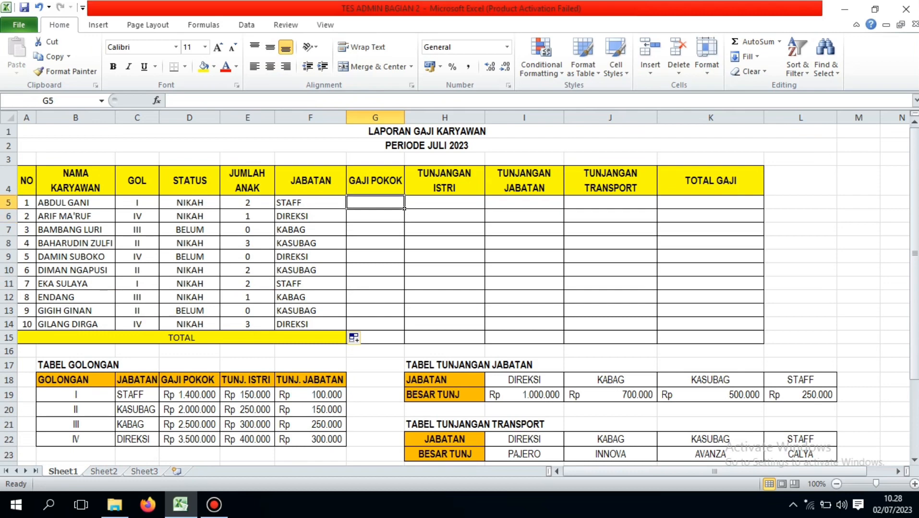
{"action": "type", "text": "=vlook"}
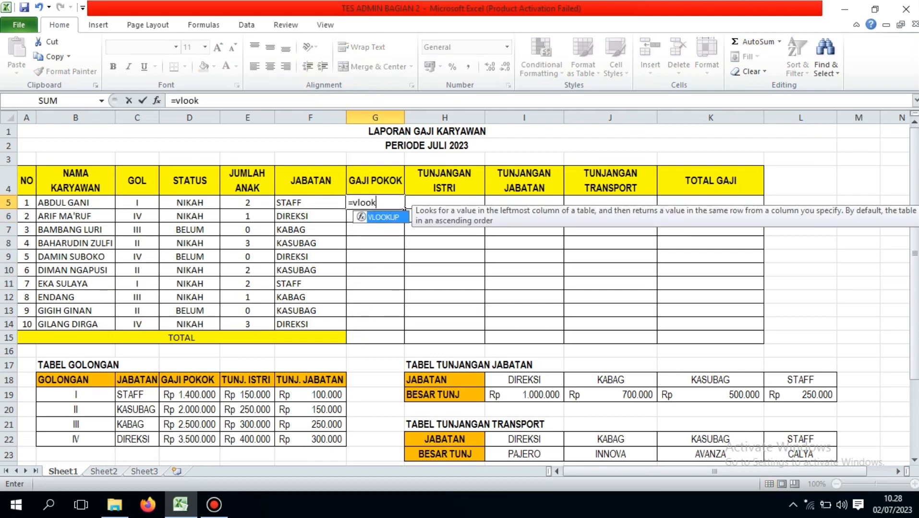
{"action": "key", "text": "Tab"}
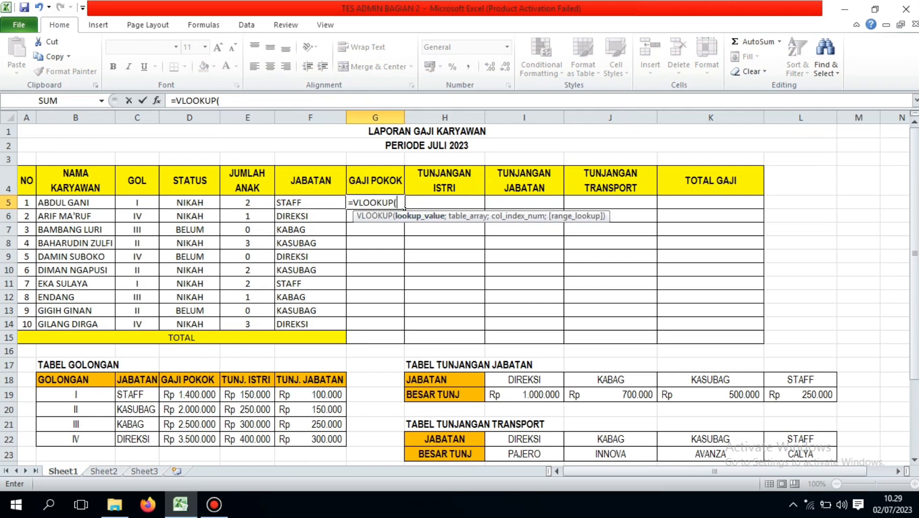
{"action": "key", "text": "Left"}
{"action": "key", "text": "Left"}
{"action": "key", "text": "Left"}
{"action": "key", "text": "Left"}
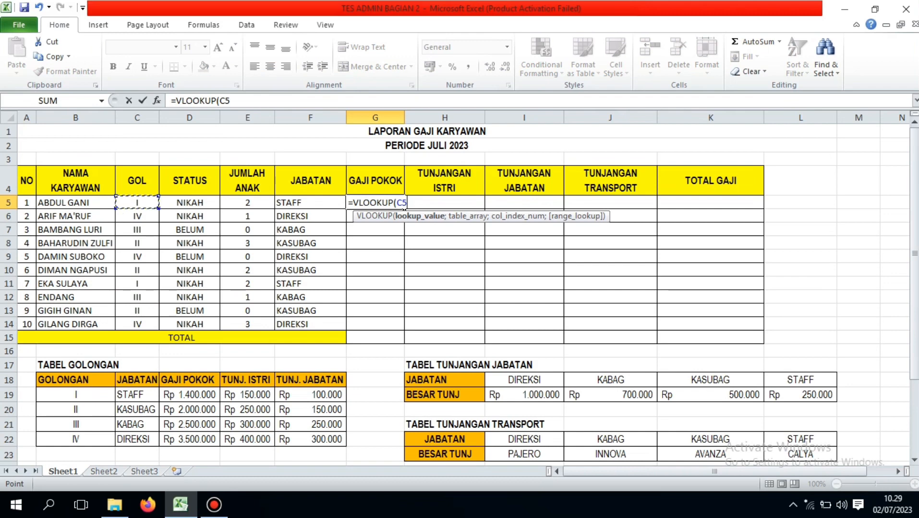
{"action": "type", "text": ";"}
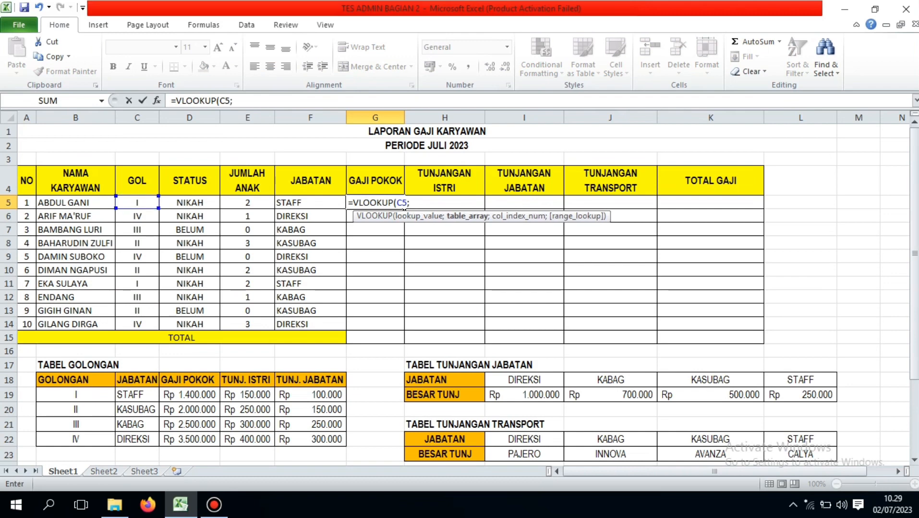
Complete the G5 VLOOKUP with the absolute table range $B$19:$F$22, column index 3 and FALSE for an exact match.
{"action": "left_click_drag", "start_coordinate": [72, 394], "coordinate": [337, 440]}
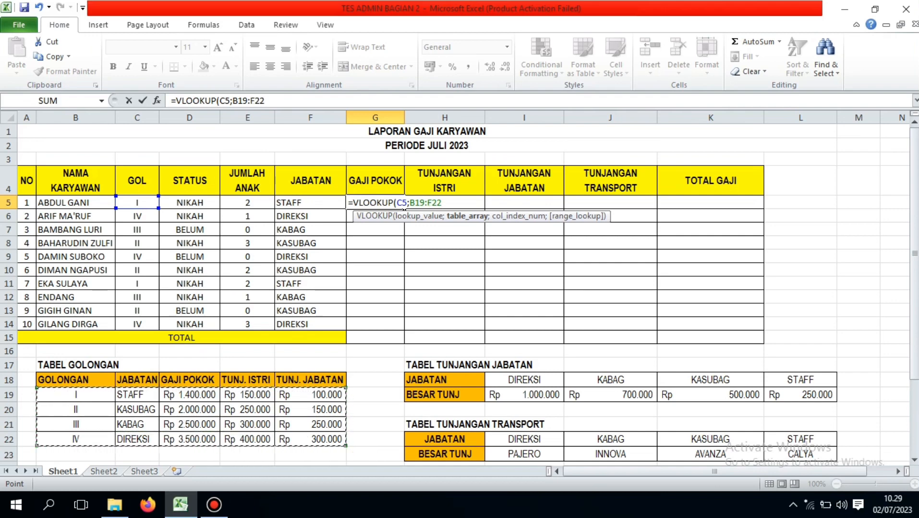
{"action": "key", "text": "F4"}
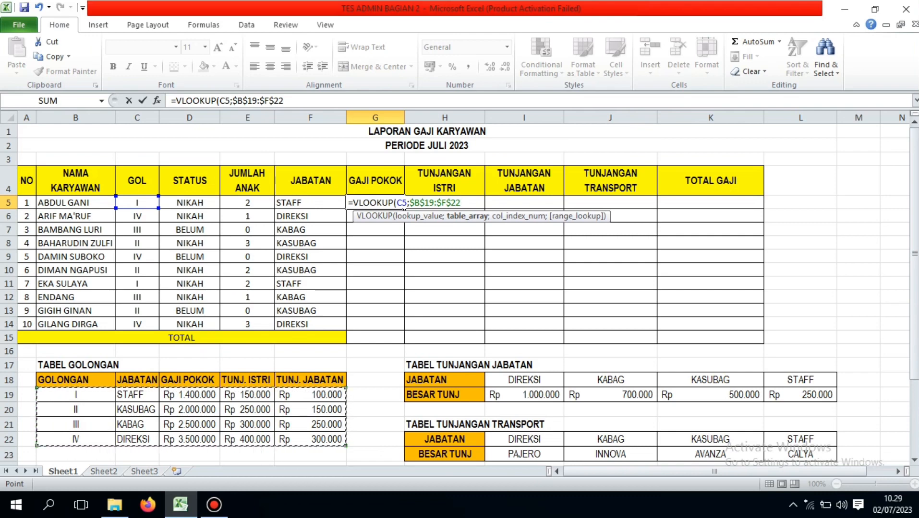
{"action": "type", "text": ";"}
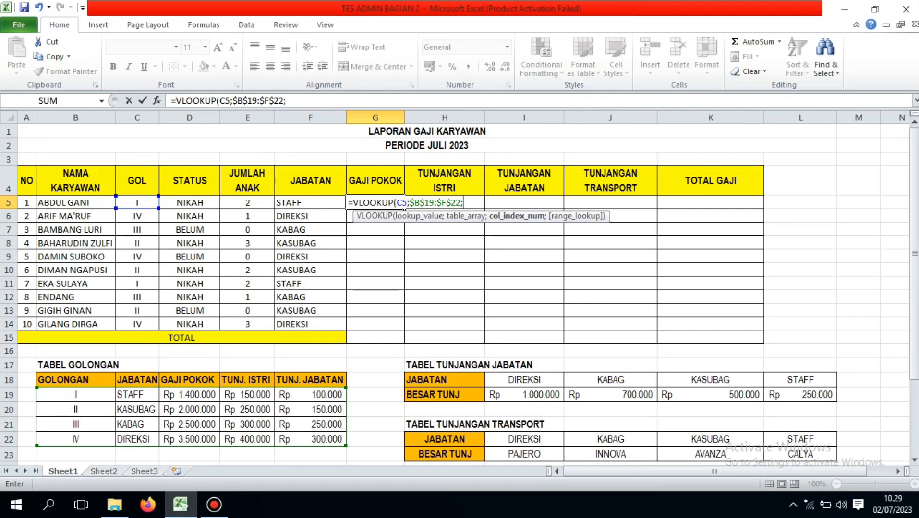
{"action": "type", "text": "3;"}
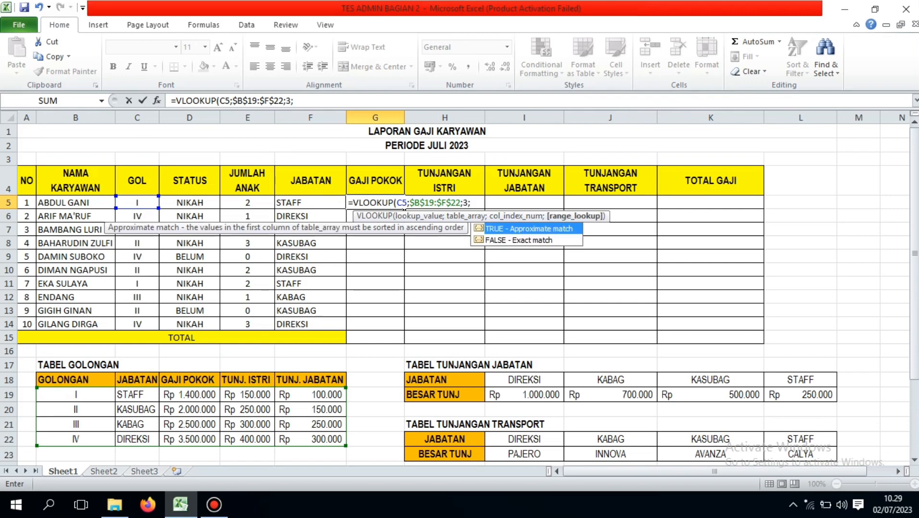
{"action": "type", "text": "FALSE"}
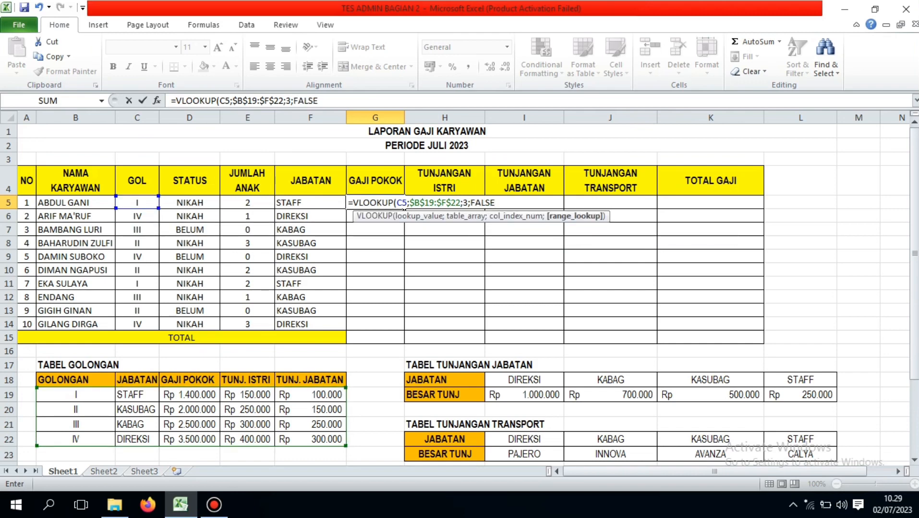
{"action": "type", "text": ")"}
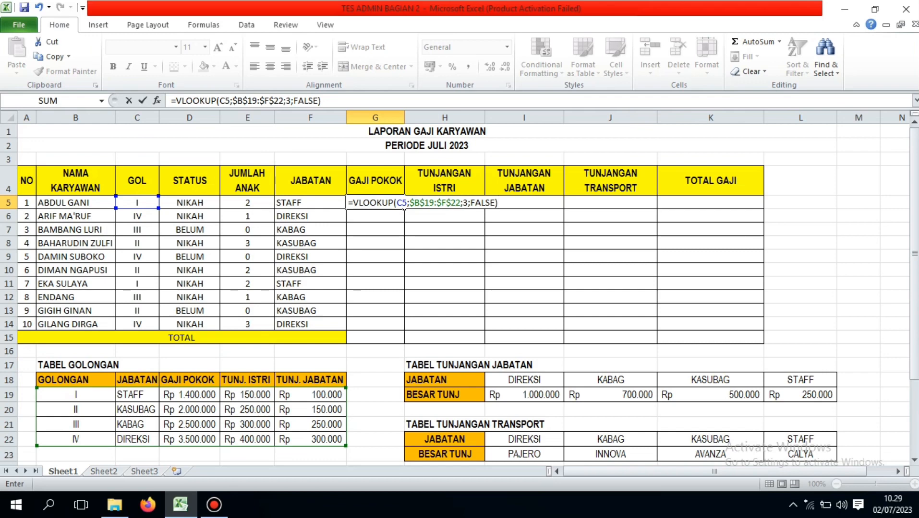
{"action": "key", "text": "Return"}
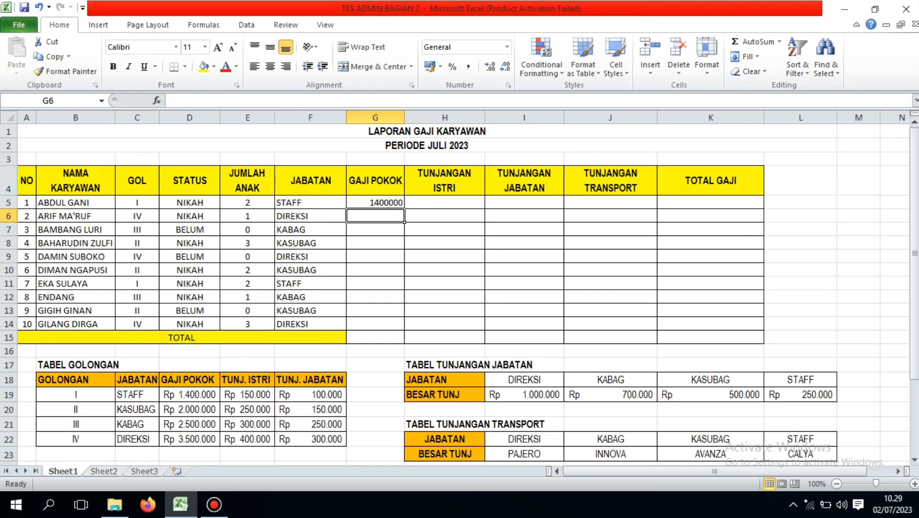
Copy the GAJI POKOK formula from G5 down through G14 for all ten employees.
{"action": "key", "text": "Up"}
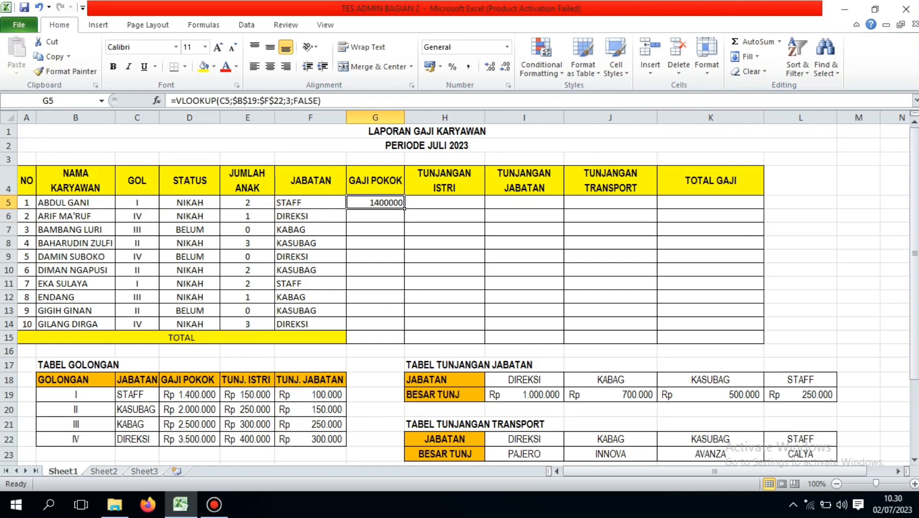
{"action": "key", "text": "Down"}
{"action": "key", "text": "Up"}
{"action": "left_click_drag", "start_coordinate": [405, 208], "coordinate": [404, 331]}
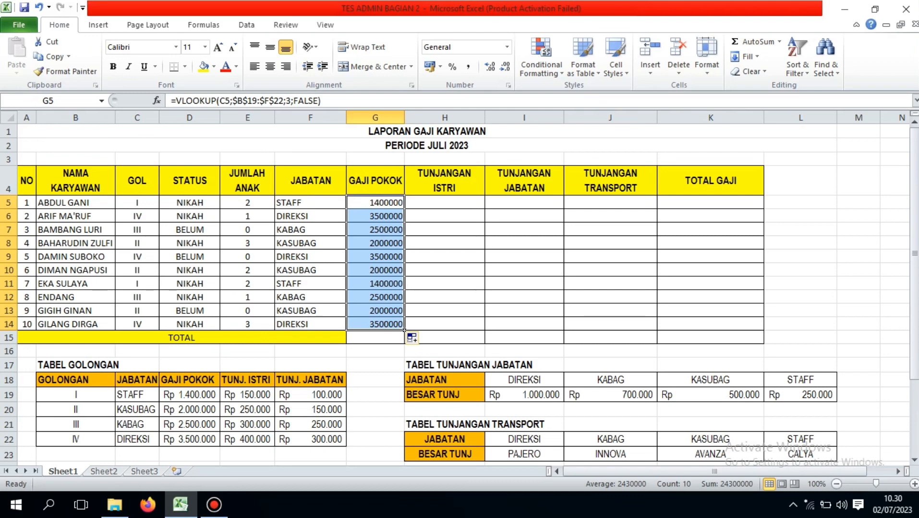
Format the GAJI POKOK amounts in G5:G14 as Accounting and widen column G to fit them.
{"action": "left_click", "coordinate": [507, 47]}
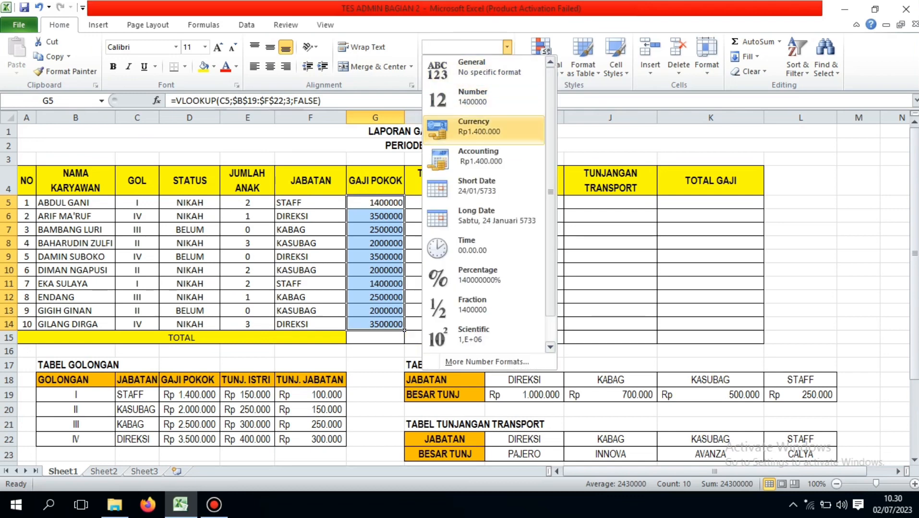
{"action": "left_click", "coordinate": [480, 156]}
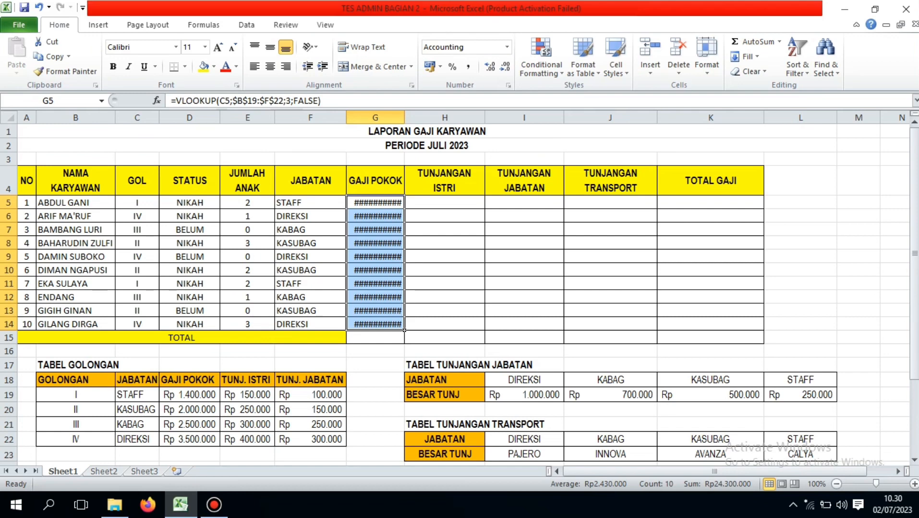
{"action": "left_click_drag", "start_coordinate": [404, 118], "coordinate": [415, 118]}
{"action": "left_click", "coordinate": [381, 244]}
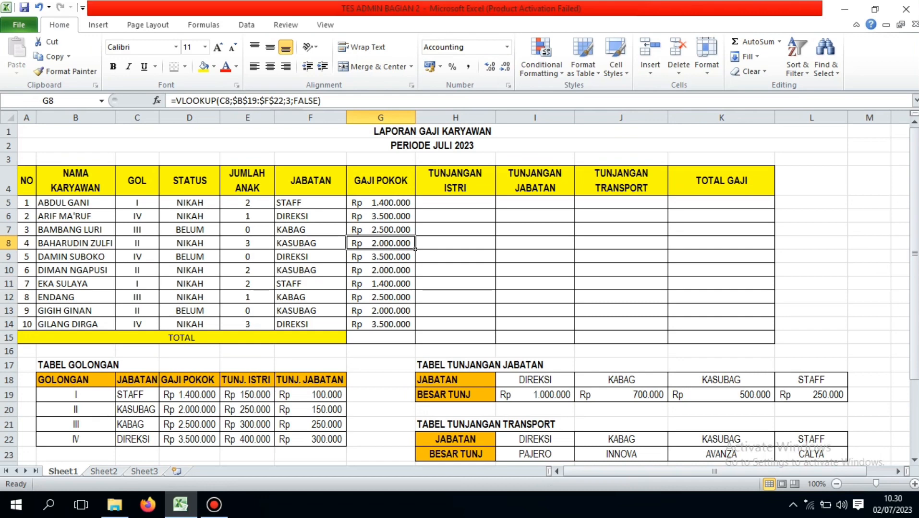
{"action": "left_click", "coordinate": [380, 257]}
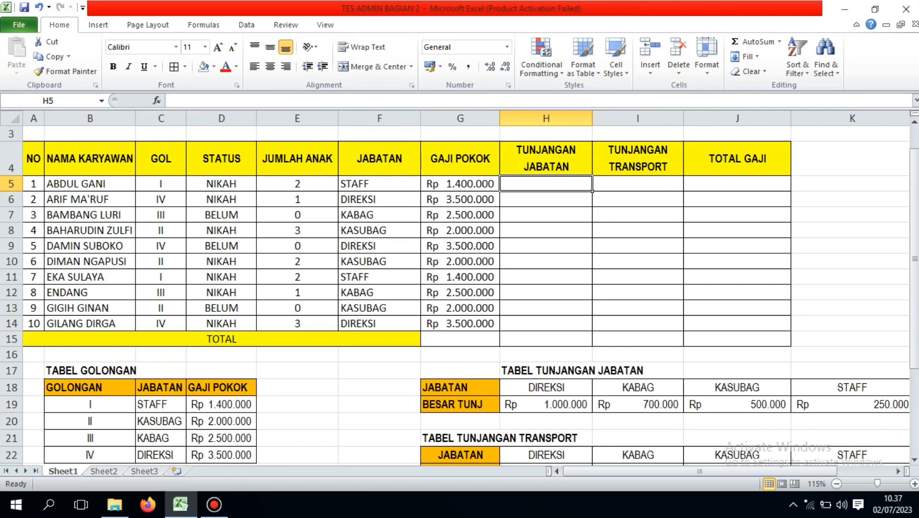
Review the KETERANGAN RUMUS notes and the JABATAN and BESAR TUNJ rows of Tabel Tunjangan Jabatan for the TUNJANGAN JABATAN column.
{"action": "scroll", "coordinate": [460, 295], "scroll_direction": "down", "scroll_amount": 3}
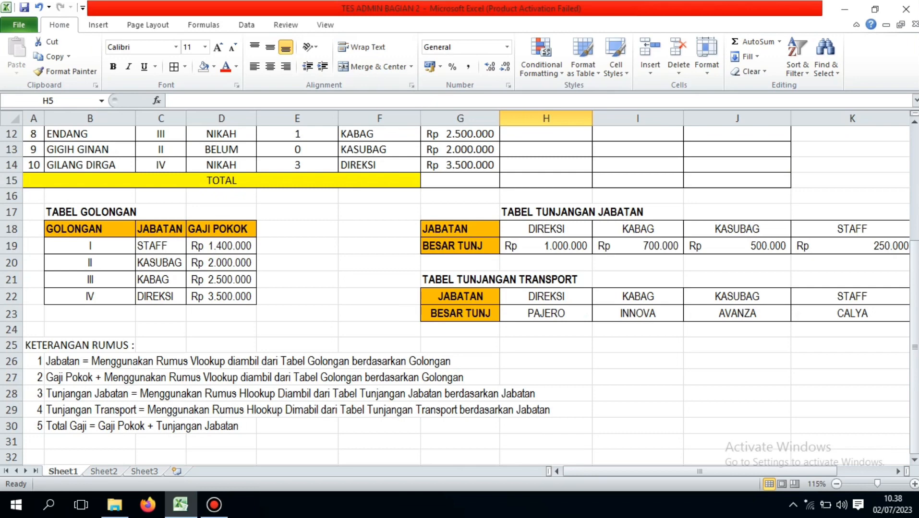
{"action": "left_click", "coordinate": [546, 212]}
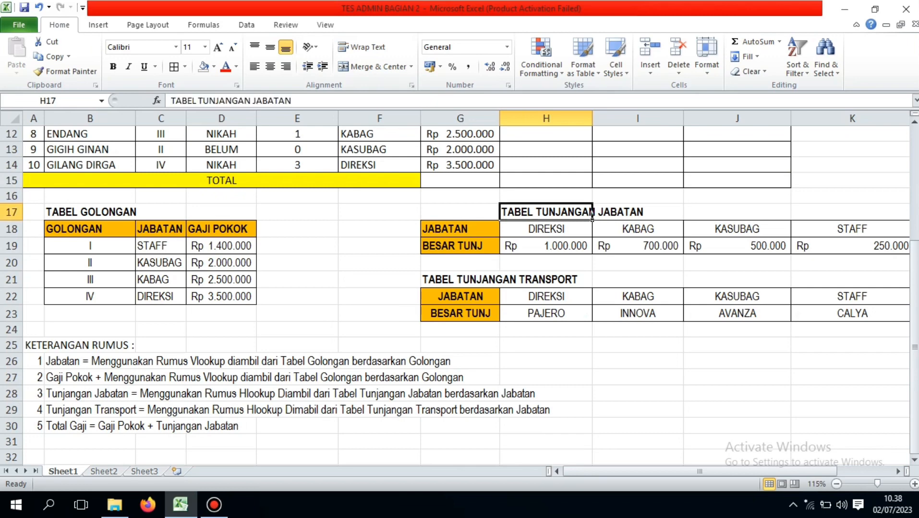
{"action": "left_click", "coordinate": [545, 229]}
{"action": "left_click", "coordinate": [576, 215]}
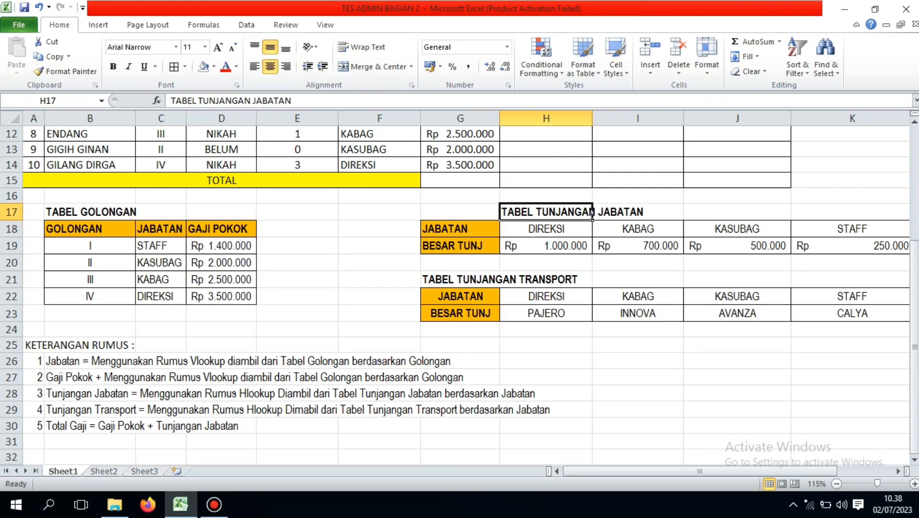
{"action": "scroll", "coordinate": [591, 410], "scroll_direction": "up", "scroll_amount": 4}
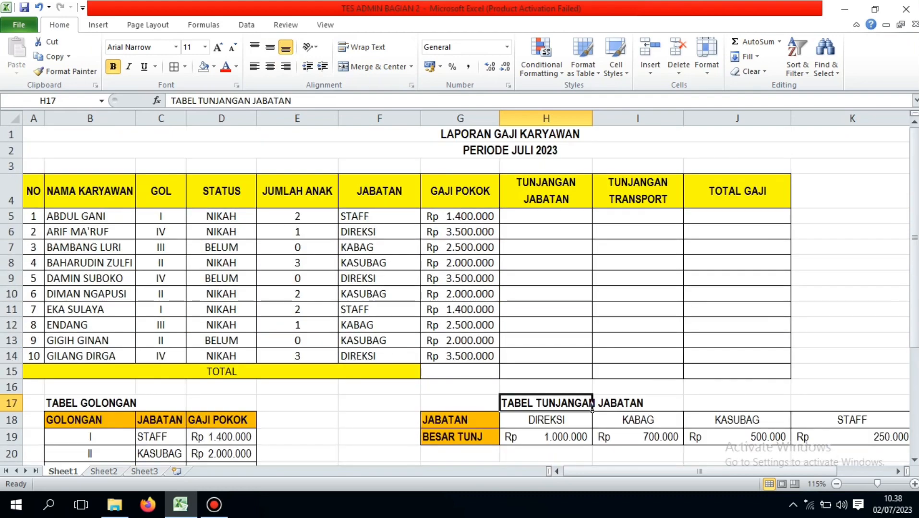
{"action": "left_click", "coordinate": [589, 220]}
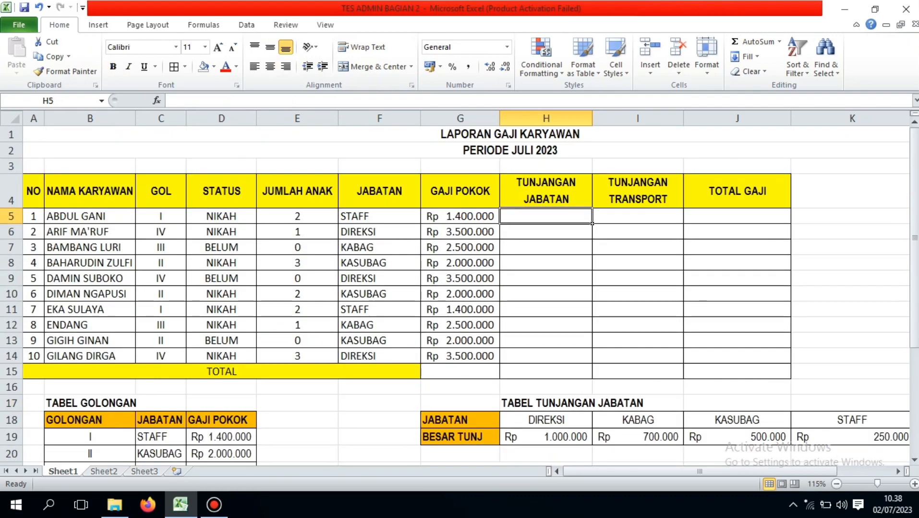
{"action": "left_click", "coordinate": [498, 426]}
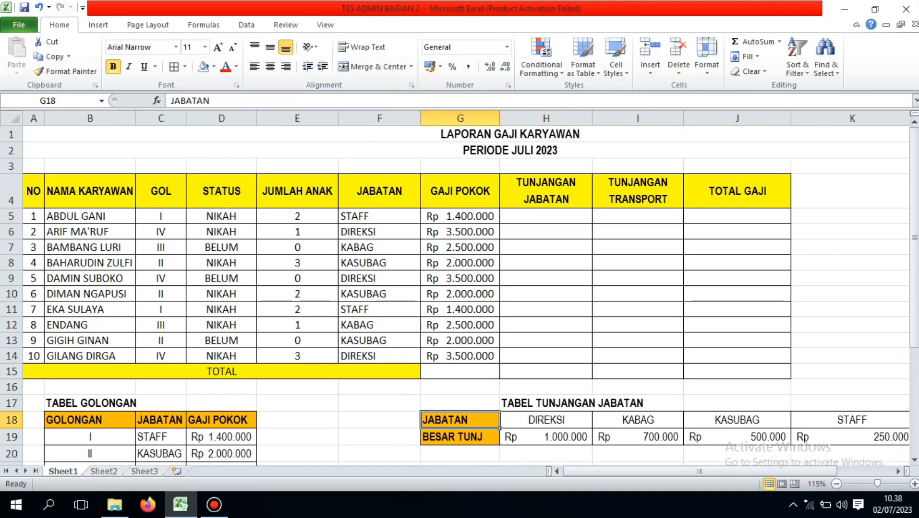
{"action": "left_click", "coordinate": [585, 426]}
{"action": "scroll", "coordinate": [592, 380], "scroll_direction": "down", "scroll_amount": 1}
{"action": "left_click", "coordinate": [583, 389]}
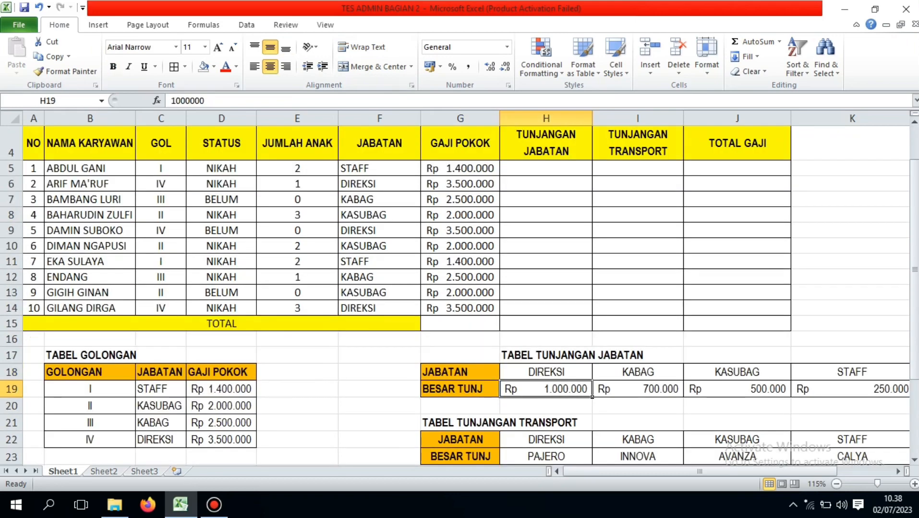
{"action": "left_click", "coordinate": [497, 395]}
{"action": "left_click", "coordinate": [546, 373]}
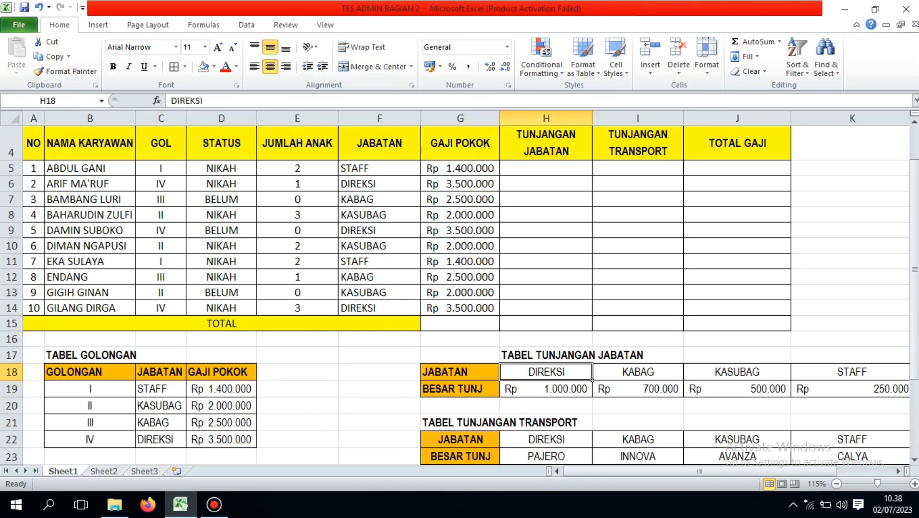
{"action": "left_click", "coordinate": [638, 372]}
{"action": "scroll", "coordinate": [455, 296], "scroll_direction": "up", "scroll_amount": 1}
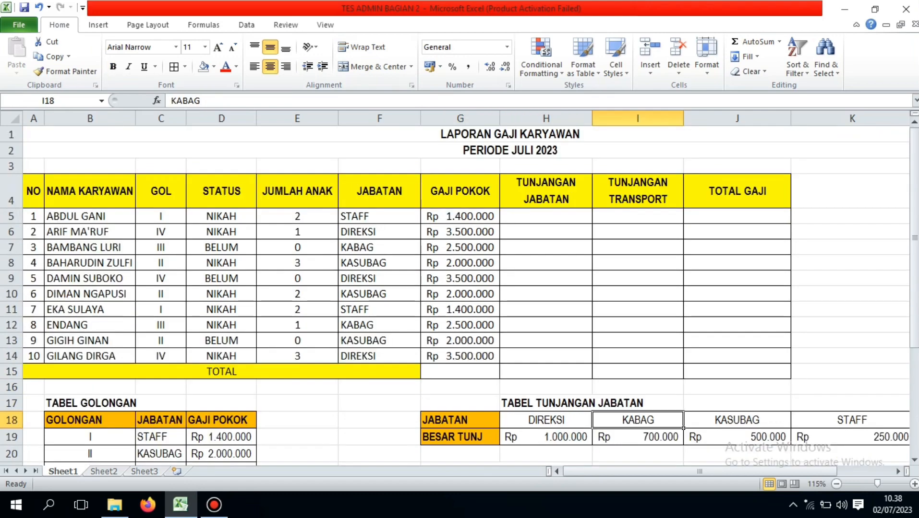
Start an HLOOKUP formula in the first TUNJANGAN JABATAN cell, H5, with the JABATAN in F5 as the lookup value.
{"action": "left_click", "coordinate": [546, 217]}
{"action": "type", "text": "=HLOOK"}
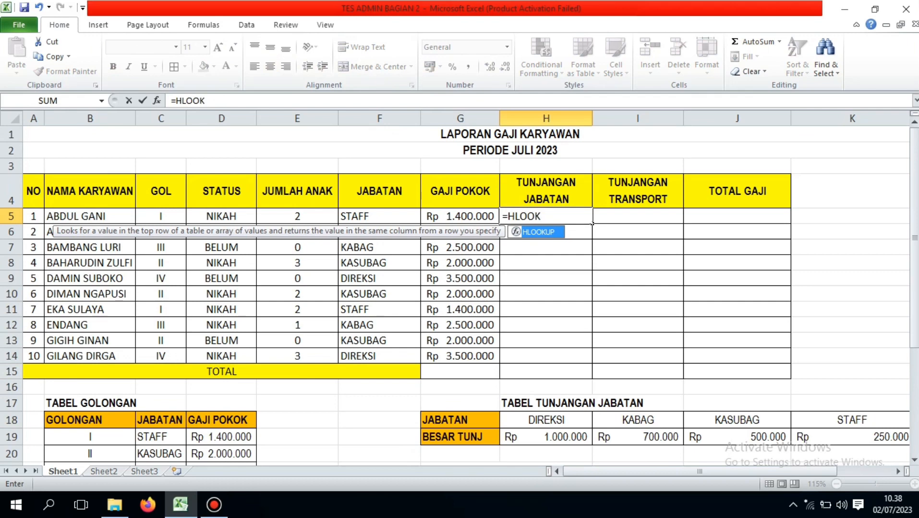
{"action": "key", "text": "Tab"}
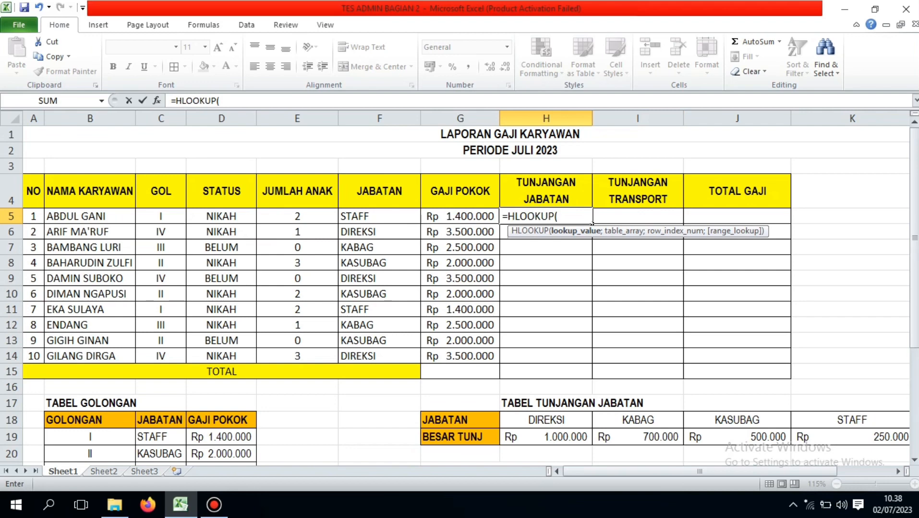
{"action": "key", "text": "Left"}
{"action": "key", "text": "Left"}
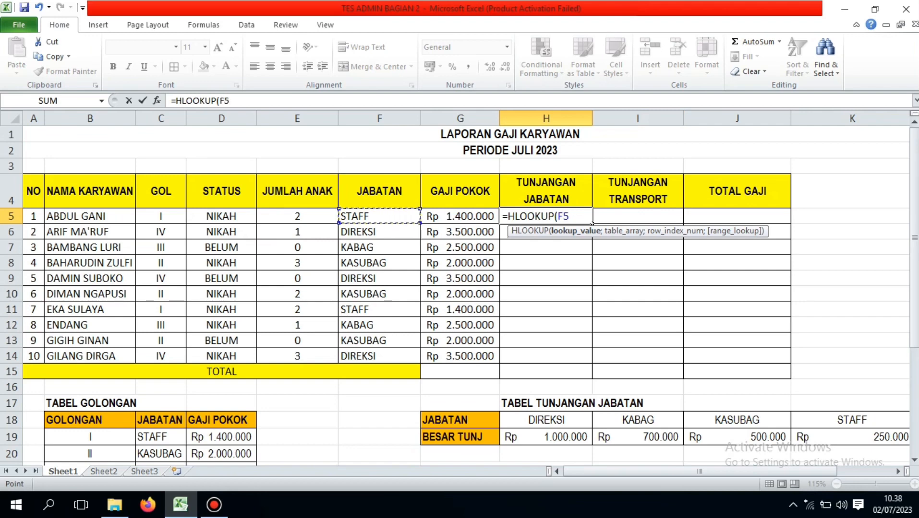
{"action": "type", "text": ";"}
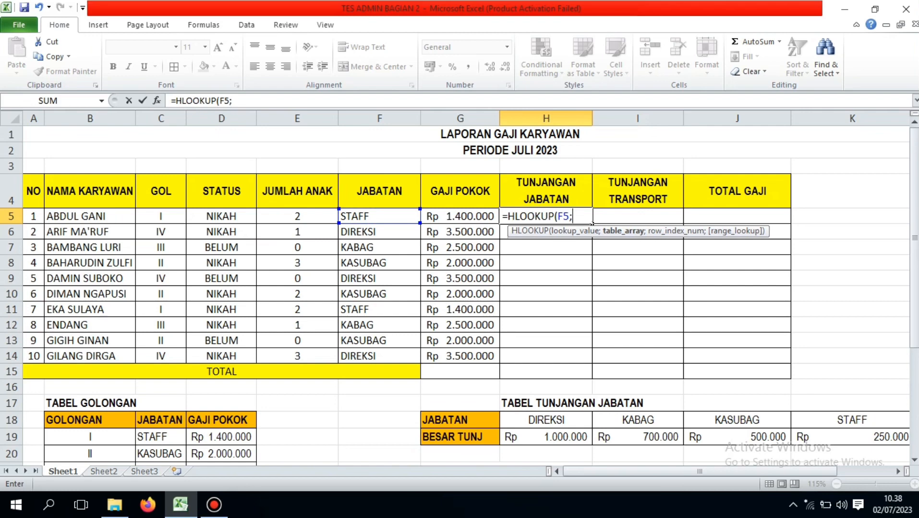
Set the HLOOKUP table array to the Tabel Tunjangan Jabatan range as the absolute reference $H$18:$K$19.
{"action": "key", "text": "Down"}
{"action": "key", "text": "Down"}
{"action": "key", "text": "Down"}
{"action": "key", "text": "Down"}
{"action": "key", "text": "Down"}
{"action": "key", "text": "Down"}
{"action": "key", "text": "Down"}
{"action": "key", "text": "Down"}
{"action": "key", "text": "Down"}
{"action": "key", "text": "Down"}
{"action": "key", "text": "Down"}
{"action": "key", "text": "Down"}
{"action": "key", "text": "Down"}
{"action": "key", "text": "shift+Right"}
{"action": "key", "text": "shift+Right"}
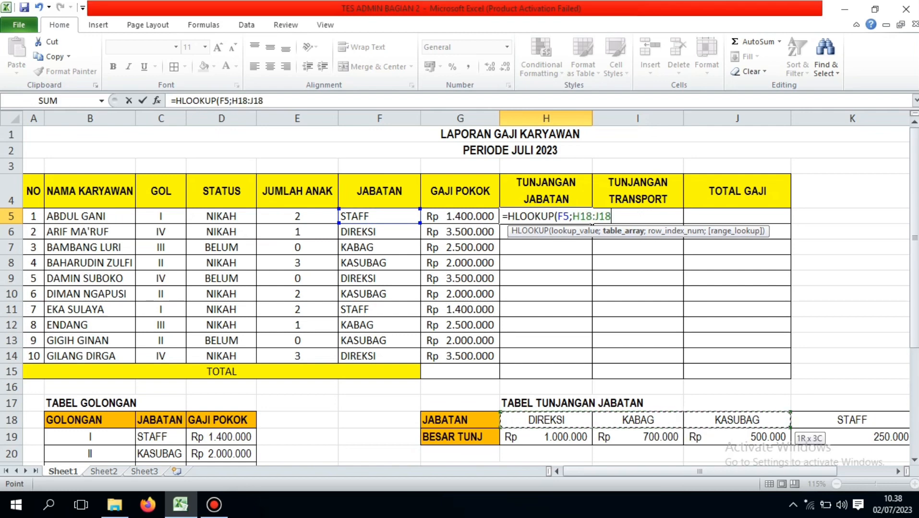
{"action": "key", "text": "shift+Right"}
{"action": "key", "text": "shift+Down"}
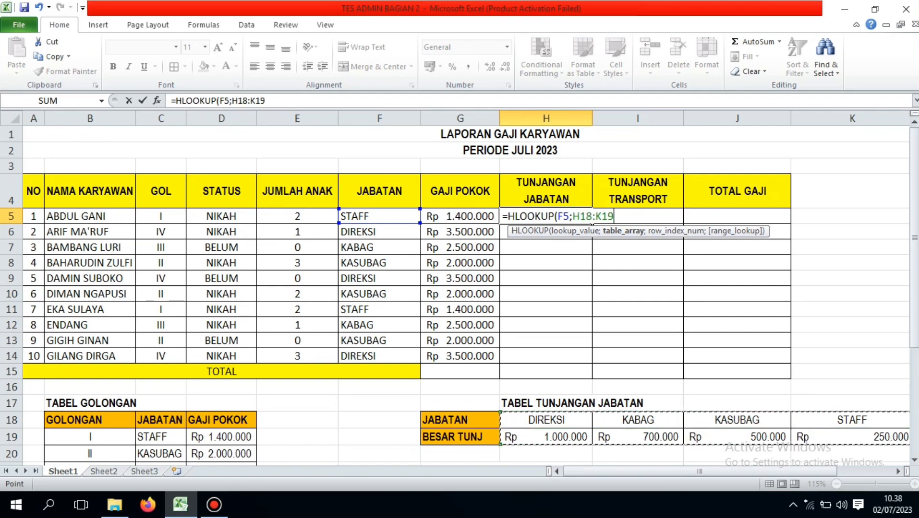
{"action": "key", "text": "F4"}
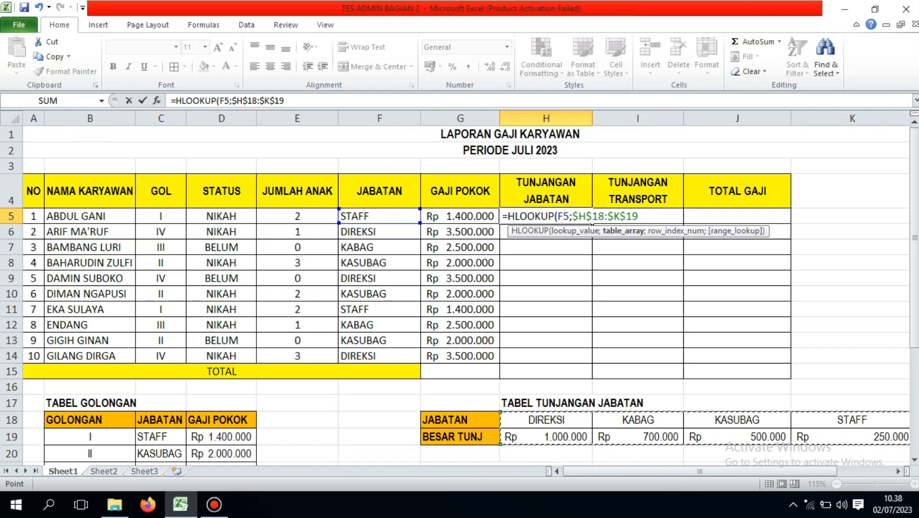
{"action": "type", "text": ";"}
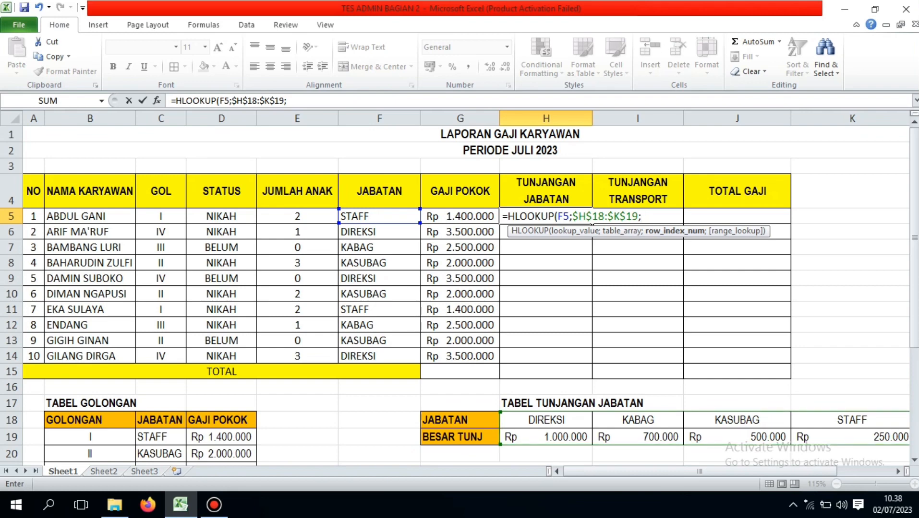
Finish the H5 HLOOKUP with row index 2 and FALSE for an exact match, and reselect the cell.
{"action": "type", "text": "2;"}
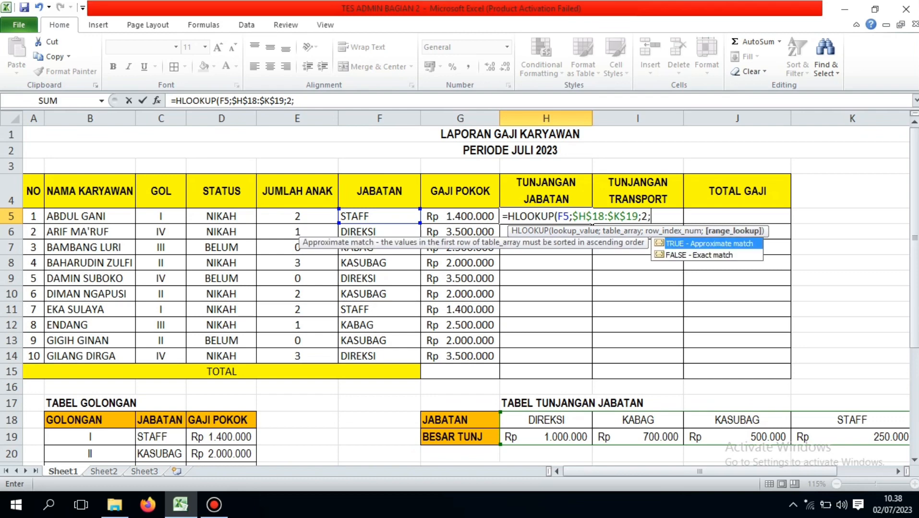
{"action": "key", "text": "Down"}
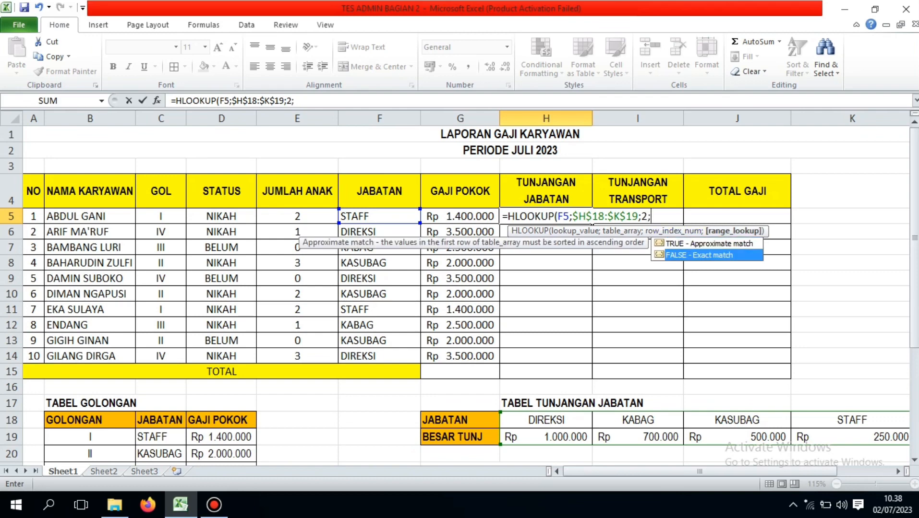
{"action": "key", "text": "Tab"}
{"action": "type", "text": ")"}
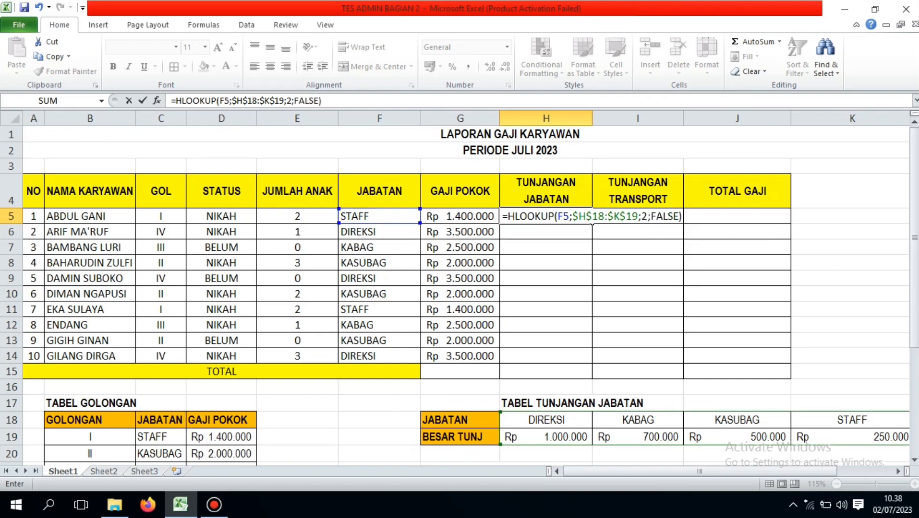
{"action": "key", "text": "Return"}
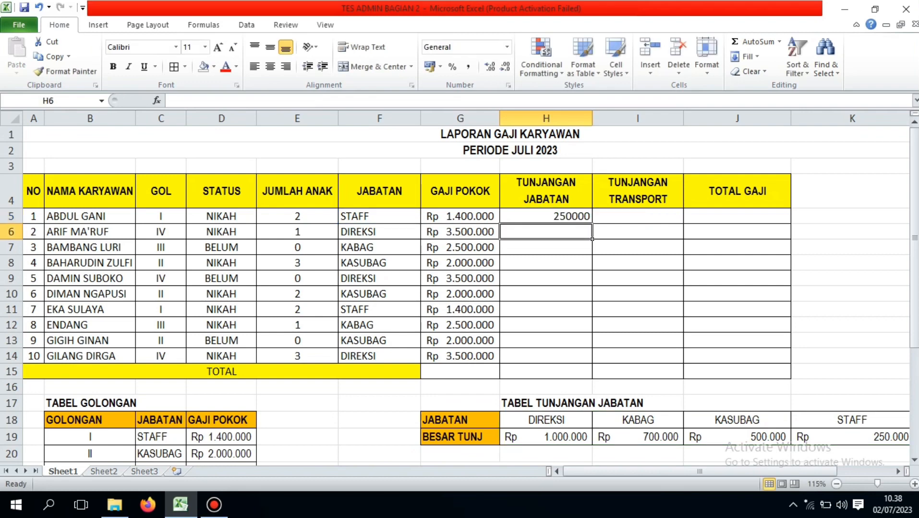
{"action": "left_click", "coordinate": [588, 221]}
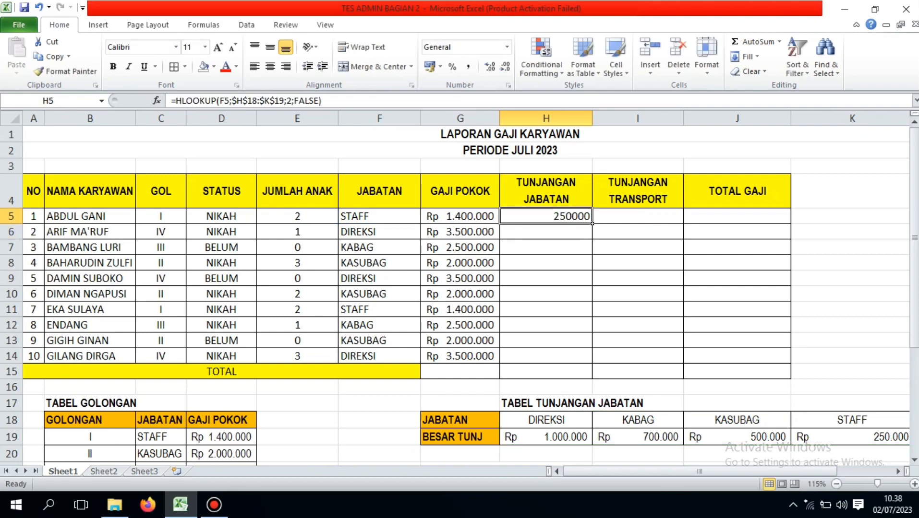
Copy the HLOOKUP formula from H5 down the TUNJANGAN JABATAN column to H14 and format those cells as Accounting.
{"action": "left_click_drag", "start_coordinate": [592, 223], "coordinate": [592, 364]}
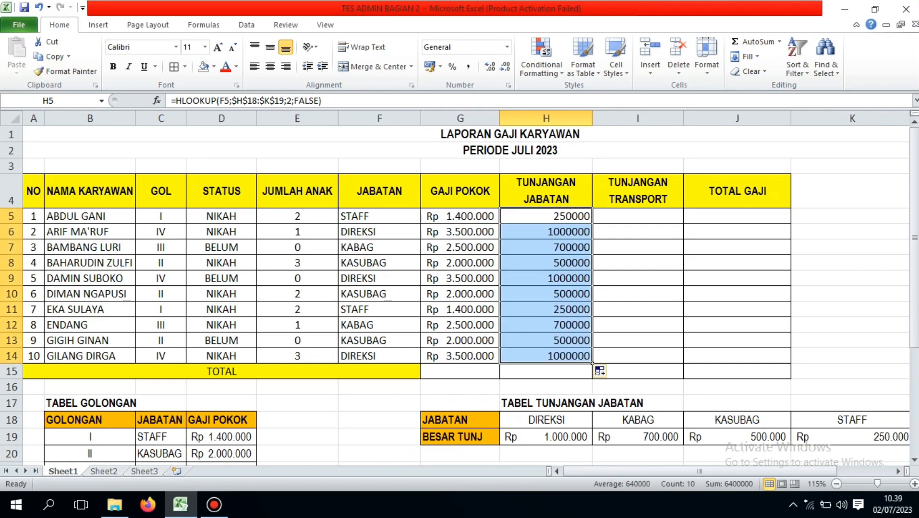
{"action": "left_click", "coordinate": [507, 47]}
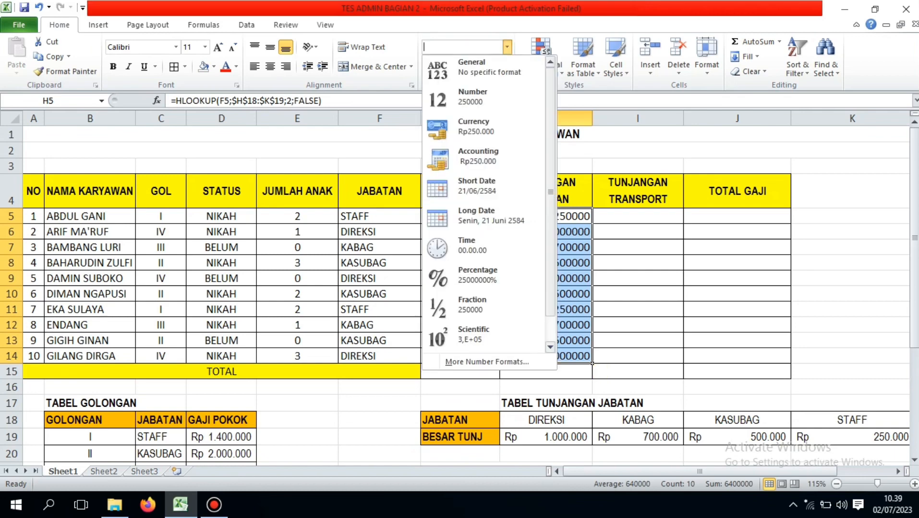
{"action": "left_click", "coordinate": [477, 156]}
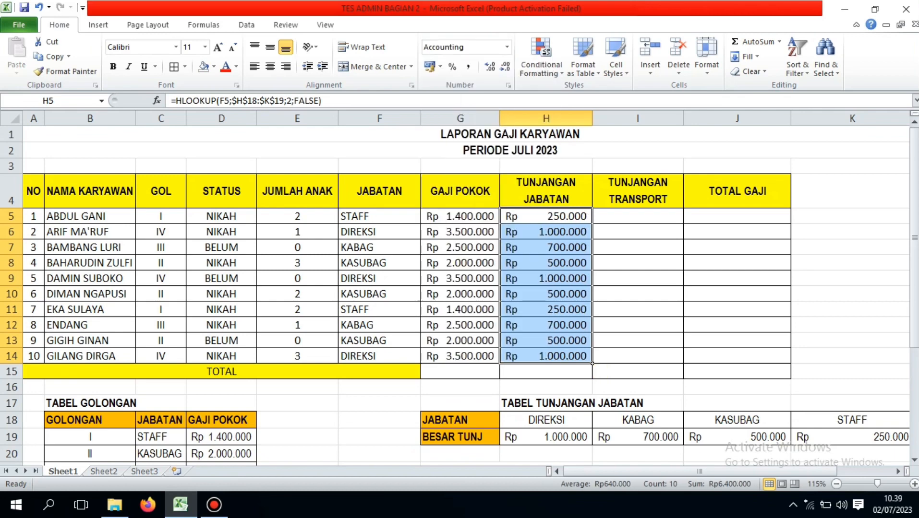
{"action": "left_click", "coordinate": [546, 248]}
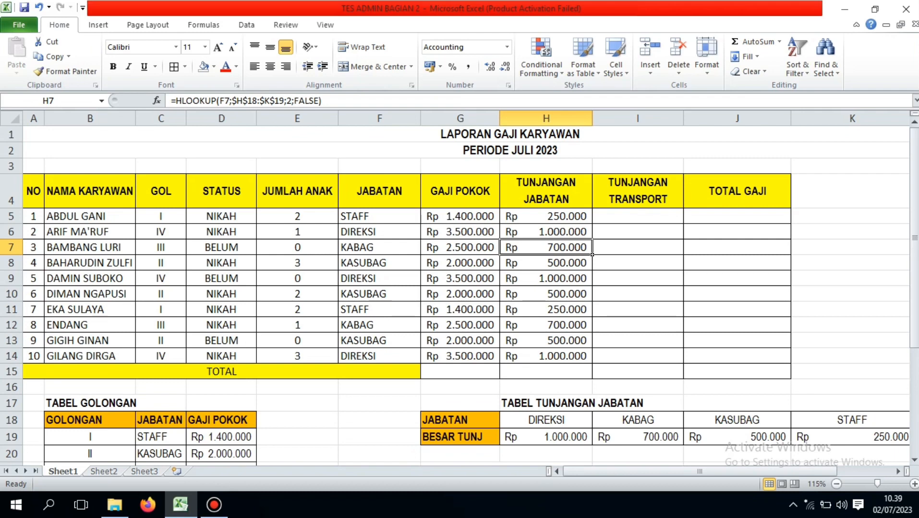
{"action": "left_click", "coordinate": [804, 438]}
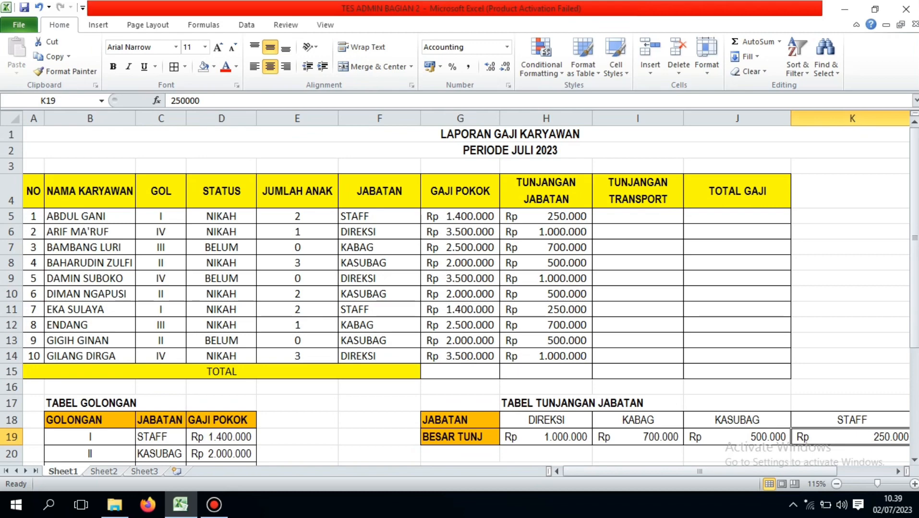
Start an HLOOKUP formula in the first TUNJANGAN TRANSPORT cell, I5, with the JABATAN in F5 as the lookup value.
{"action": "scroll", "coordinate": [459, 295], "scroll_direction": "down", "scroll_amount": 1}
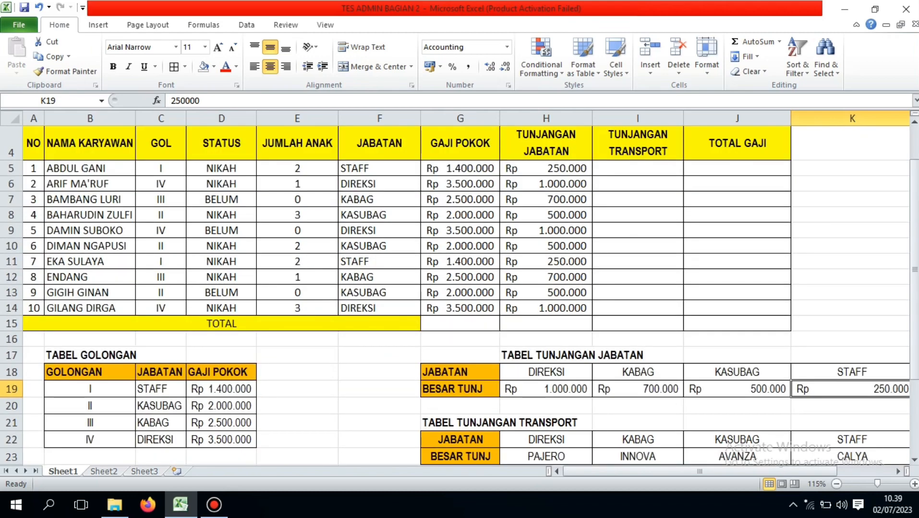
{"action": "scroll", "coordinate": [459, 295], "scroll_direction": "down", "scroll_amount": 3}
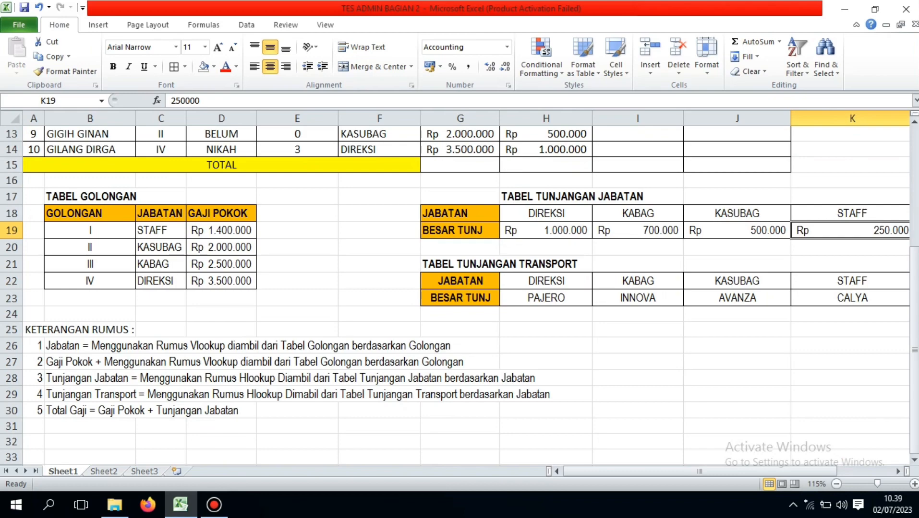
{"action": "scroll", "coordinate": [465, 295], "scroll_direction": "up", "scroll_amount": 4}
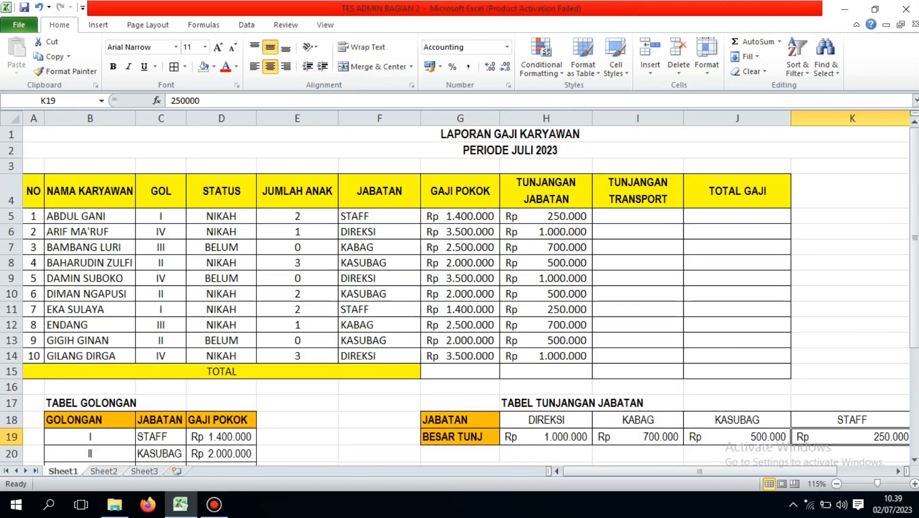
{"action": "left_click", "coordinate": [637, 216]}
{"action": "type", "text": "=HLOOK"}
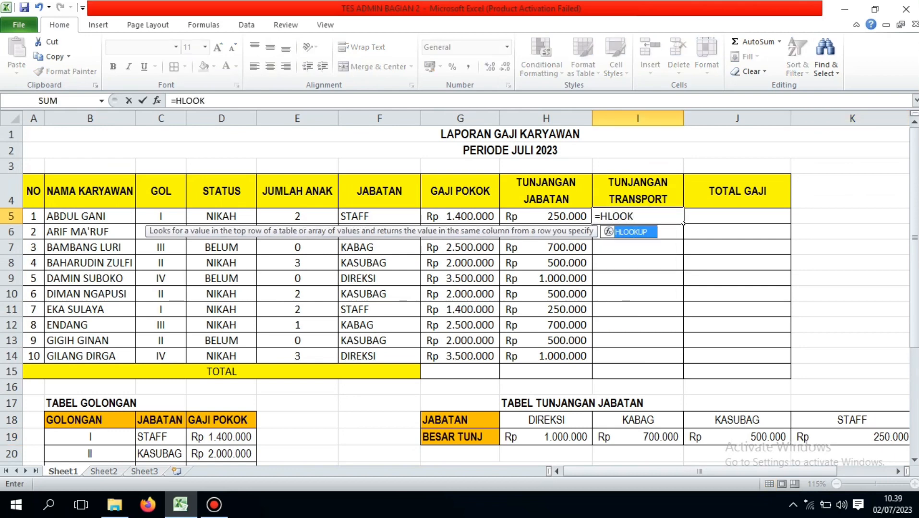
{"action": "key", "text": "Tab"}
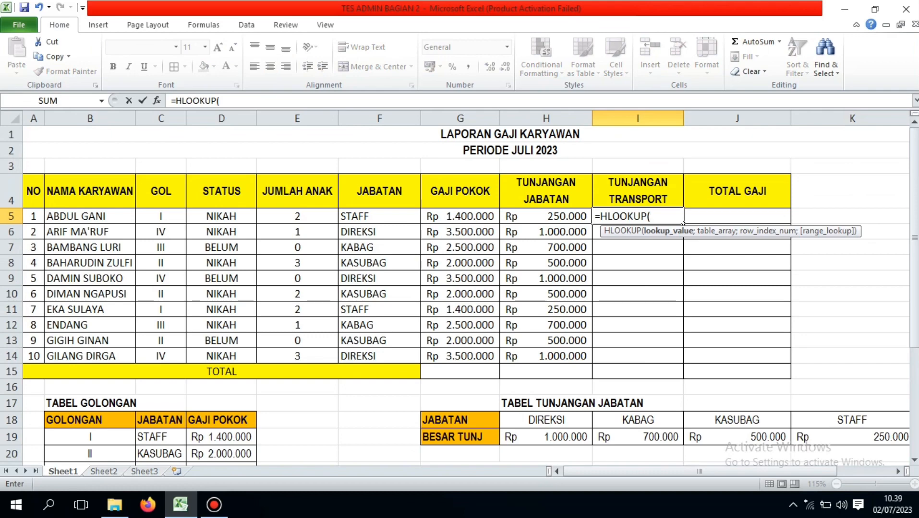
{"action": "scroll", "coordinate": [683, 223], "scroll_direction": "down", "scroll_amount": 2}
{"action": "scroll", "coordinate": [683, 223], "scroll_direction": "up", "scroll_amount": 2}
{"action": "scroll", "coordinate": [682, 223], "scroll_direction": "down", "scroll_amount": 2}
{"action": "scroll", "coordinate": [460, 288], "scroll_direction": "up", "scroll_amount": 2}
{"action": "left_click", "coordinate": [413, 217]}
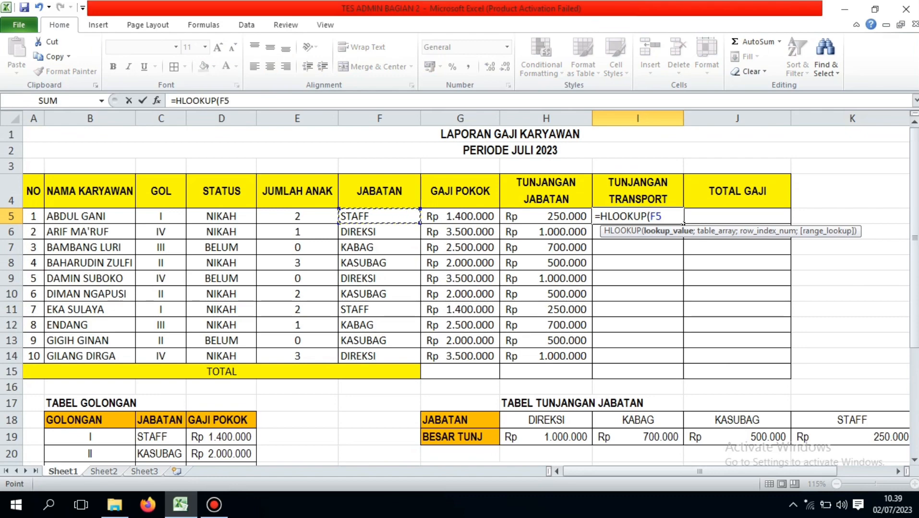
Set the I5 HLOOKUP table array to the Tabel Tunjangan Transport range as the absolute reference $H$22:$K$23.
{"action": "type", "text": ";"}
{"action": "scroll", "coordinate": [683, 223], "scroll_direction": "down", "scroll_amount": 3}
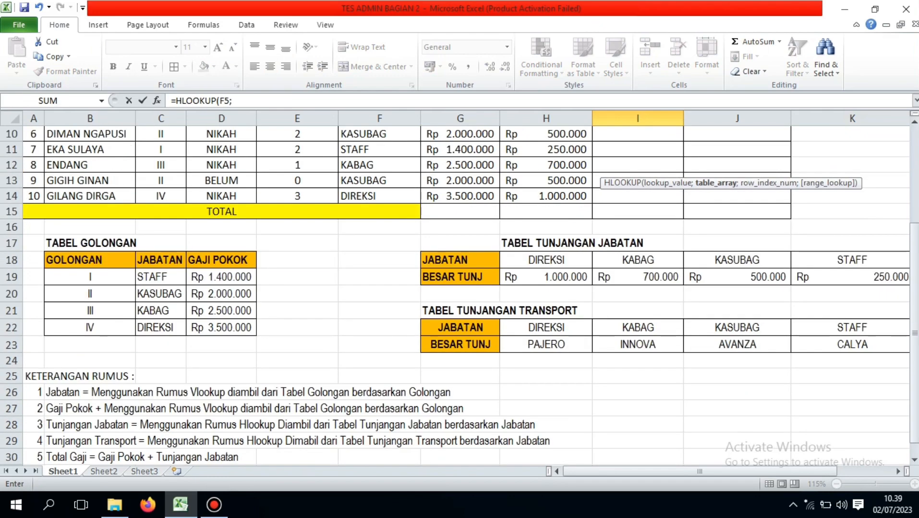
{"action": "left_click_drag", "start_coordinate": [509, 329], "coordinate": [889, 350]}
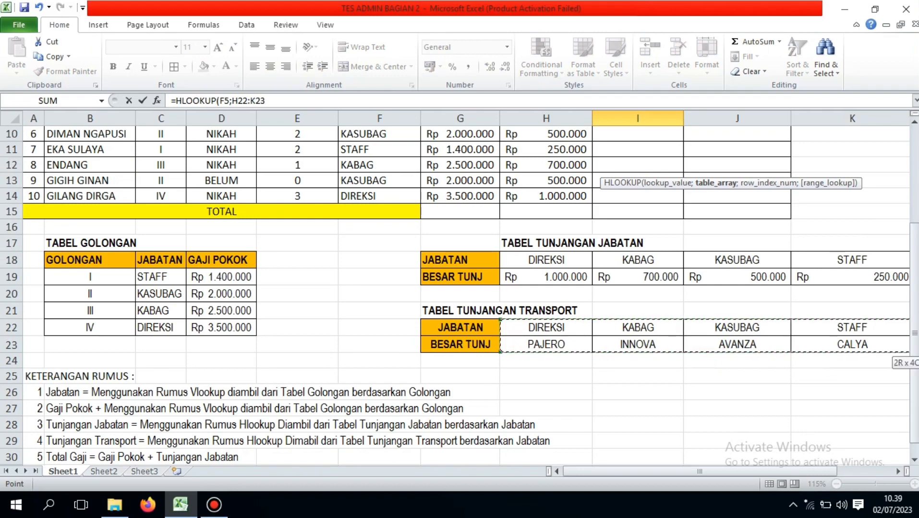
{"action": "scroll", "coordinate": [682, 223], "scroll_direction": "up", "scroll_amount": 3}
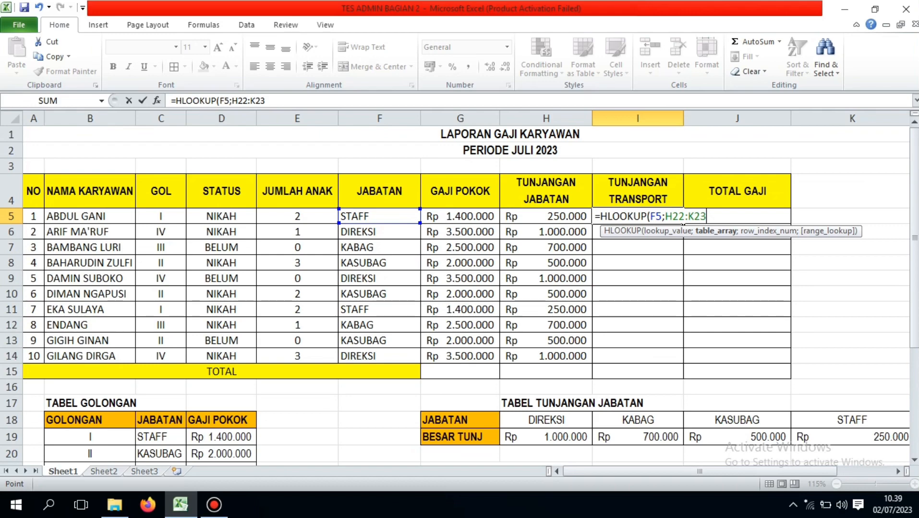
{"action": "key", "text": "F4"}
{"action": "type", "text": ";"}
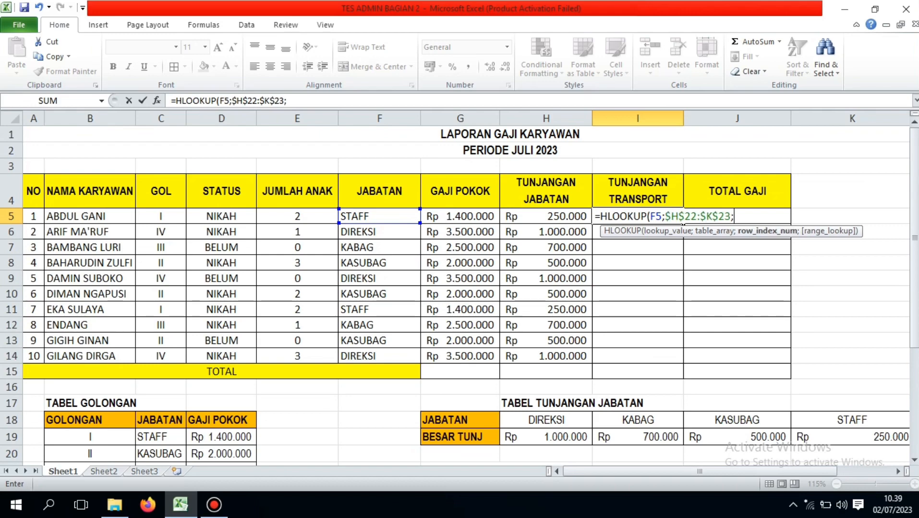
Finish the I5 HLOOKUP with row index 2 and FALSE for an exact match, and reselect the cell.
{"action": "scroll", "coordinate": [683, 224], "scroll_direction": "down", "scroll_amount": 2}
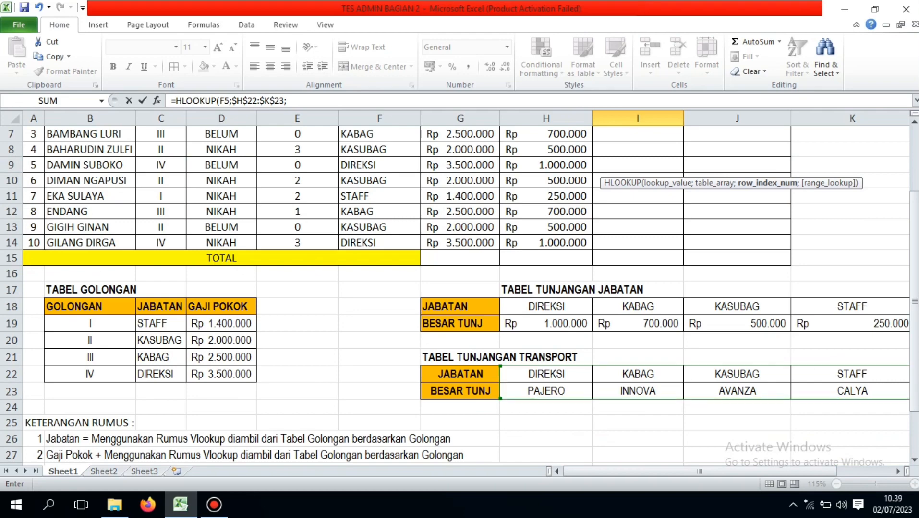
{"action": "scroll", "coordinate": [682, 224], "scroll_direction": "up", "scroll_amount": 2}
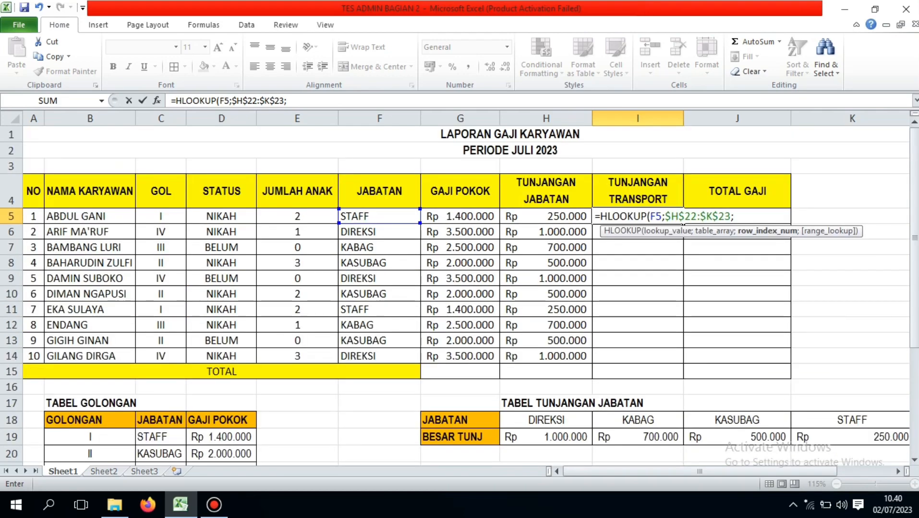
{"action": "type", "text": "2;"}
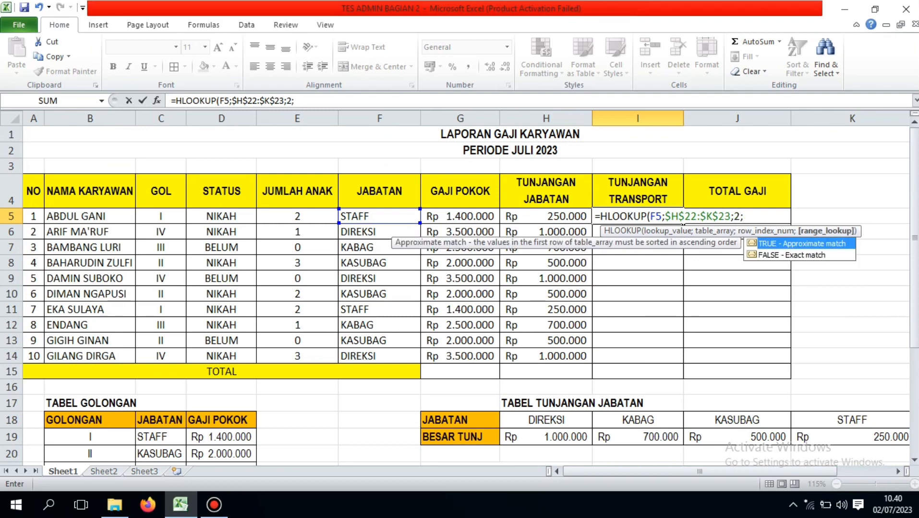
{"action": "key", "text": "Down"}
{"action": "key", "text": "Tab"}
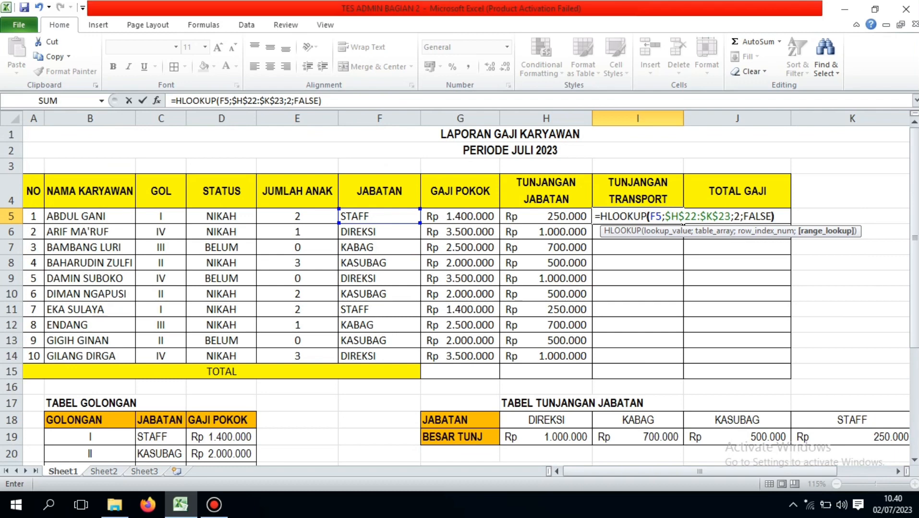
{"action": "type", "text": ")"}
{"action": "key", "text": "Return"}
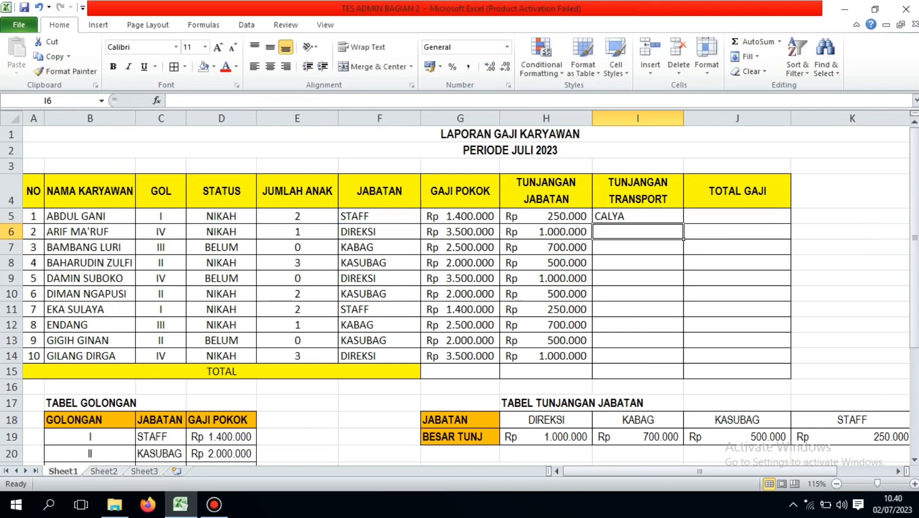
{"action": "key", "text": "Up"}
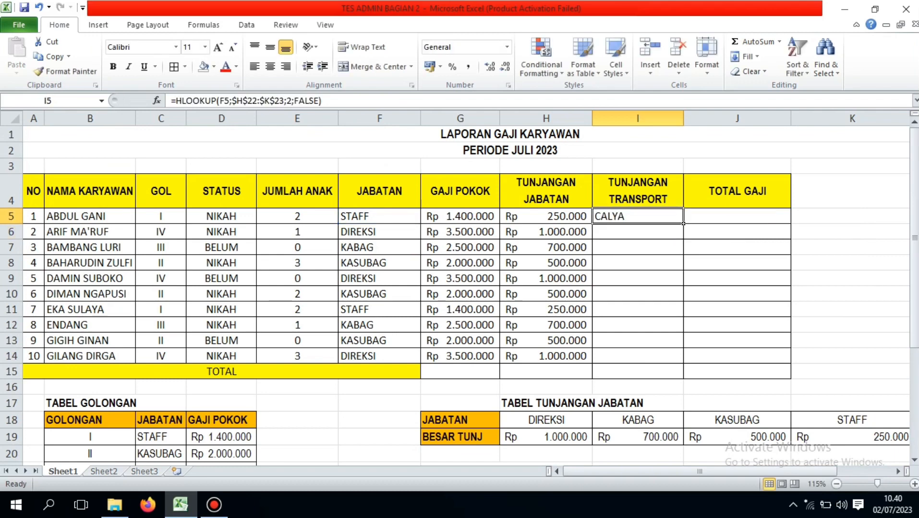
Copy the I5 formula down to I14 and centre the TUNJANGAN TRANSPORT entries horizontally and vertically.
{"action": "left_click_drag", "start_coordinate": [683, 223], "coordinate": [682, 364]}
{"action": "left_click", "coordinate": [637, 325]}
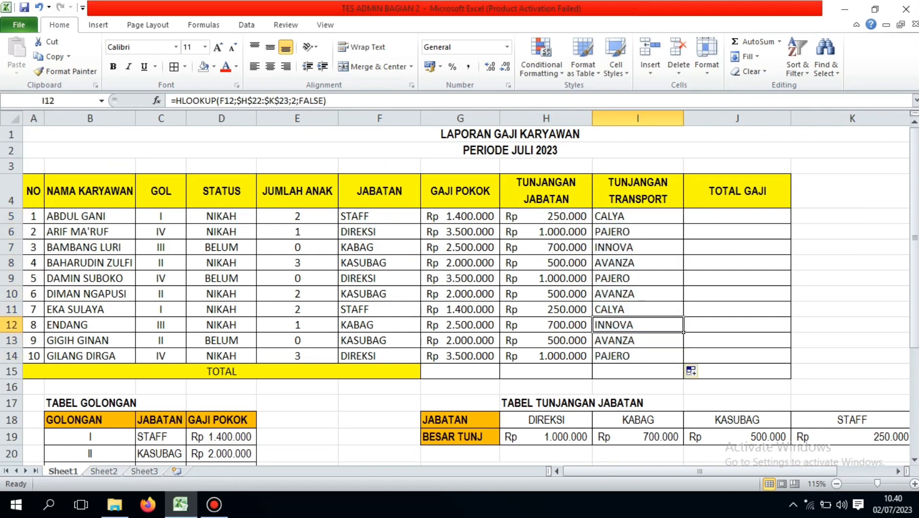
{"action": "left_click_drag", "start_coordinate": [637, 216], "coordinate": [638, 356]}
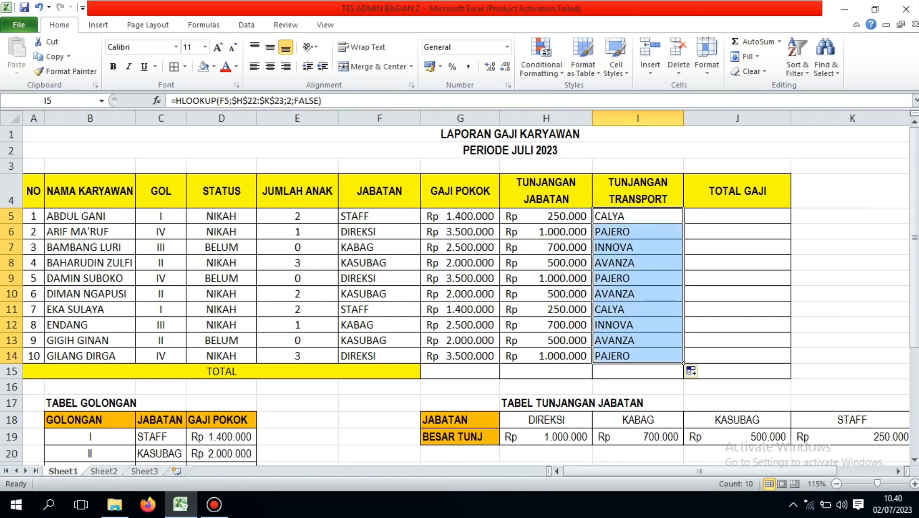
{"action": "left_click", "coordinate": [270, 66]}
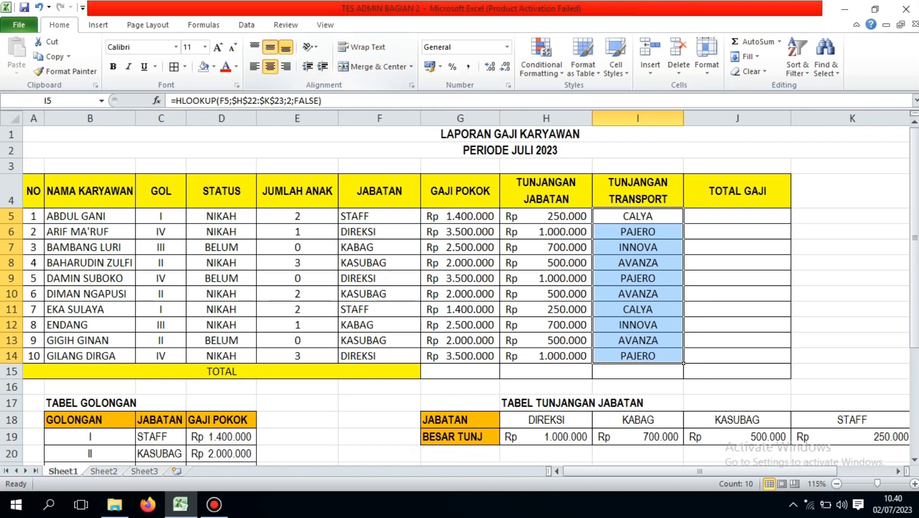
{"action": "left_click", "coordinate": [270, 47]}
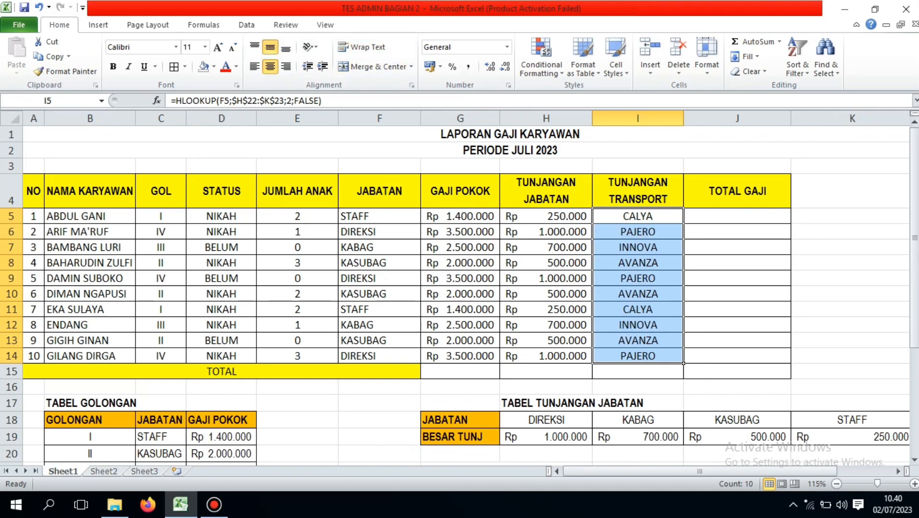
{"action": "scroll", "coordinate": [459, 296], "scroll_direction": "down", "scroll_amount": 1}
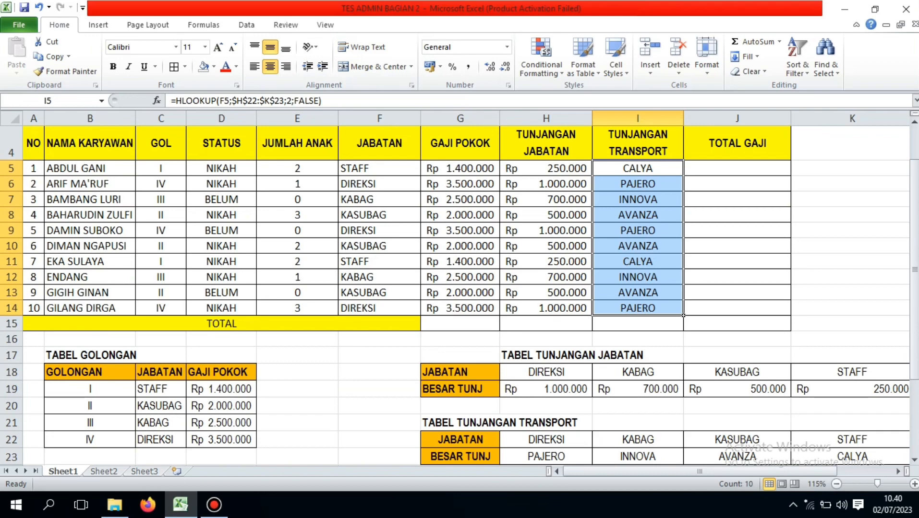
{"action": "scroll", "coordinate": [459, 296], "scroll_direction": "down", "scroll_amount": 1}
{"action": "scroll", "coordinate": [459, 295], "scroll_direction": "up", "scroll_amount": 2}
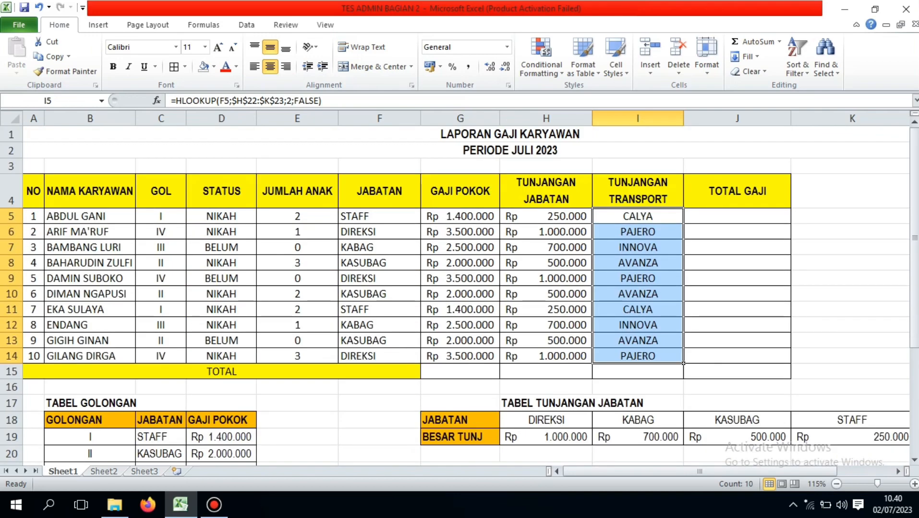
Enter the formula =G5+H5 in the first TOTAL GAJI cell, J5, adding GAJI POKOK and TUNJANGAN JABATAN.
{"action": "scroll", "coordinate": [459, 296], "scroll_direction": "down", "scroll_amount": 4}
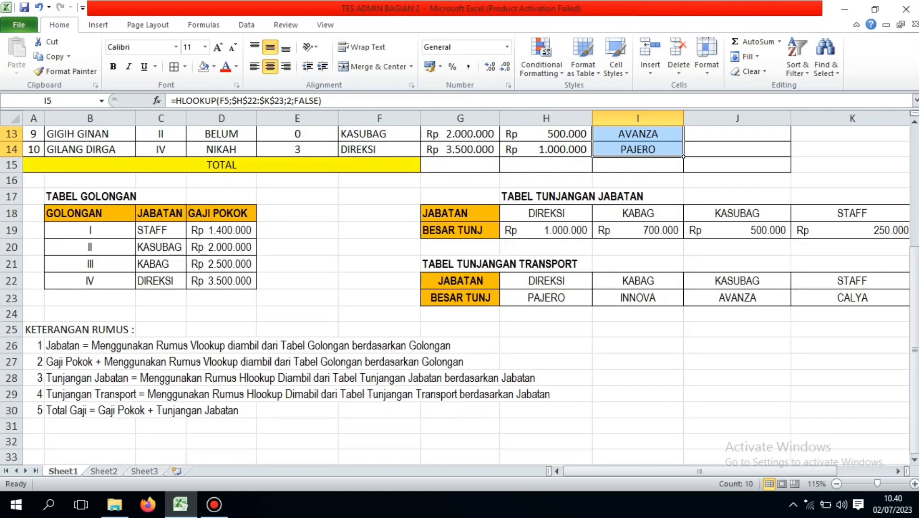
{"action": "scroll", "coordinate": [459, 296], "scroll_direction": "up", "scroll_amount": 4}
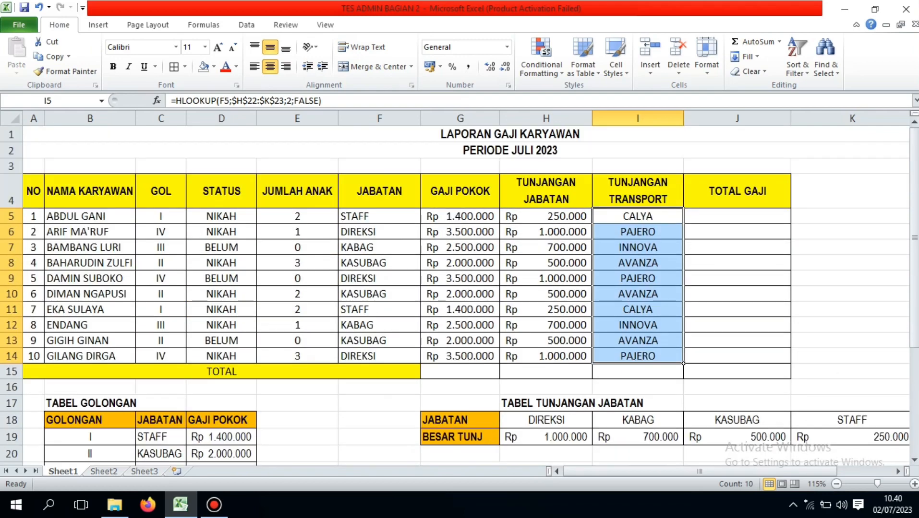
{"action": "left_click", "coordinate": [737, 216]}
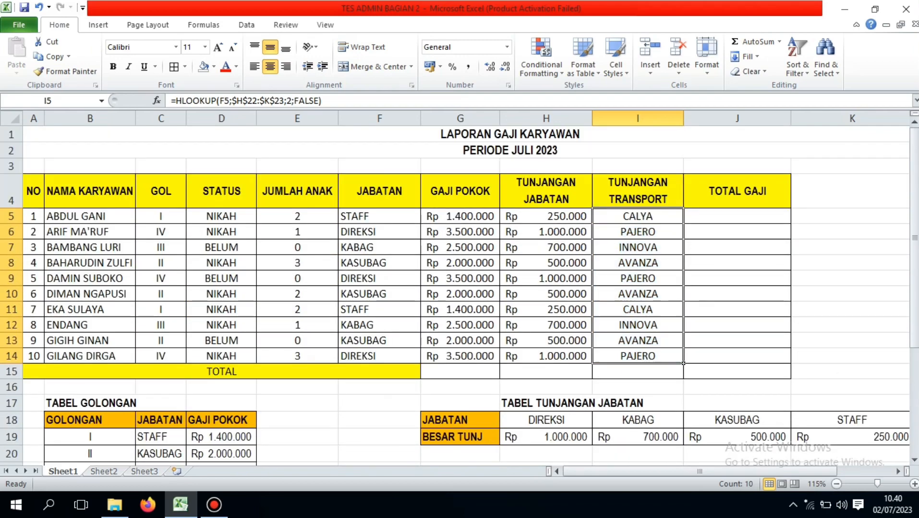
{"action": "type", "text": "="}
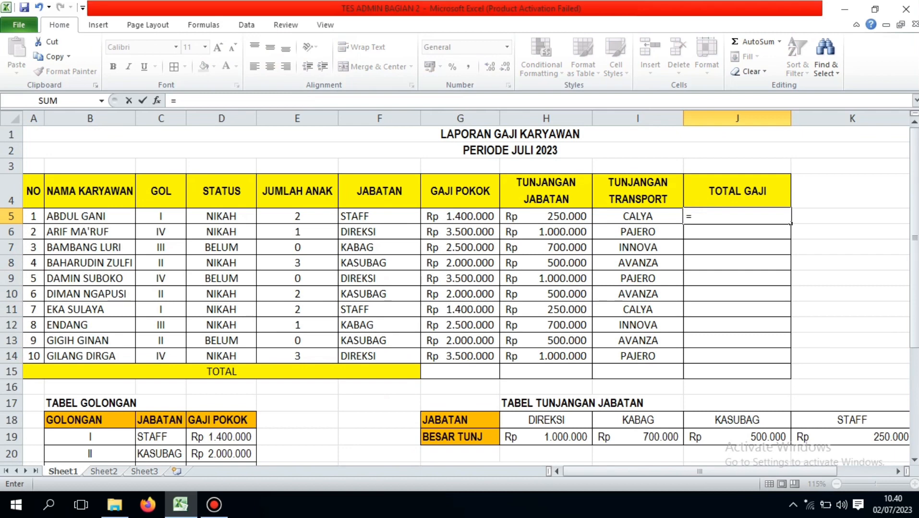
{"action": "left_click", "coordinate": [459, 217]}
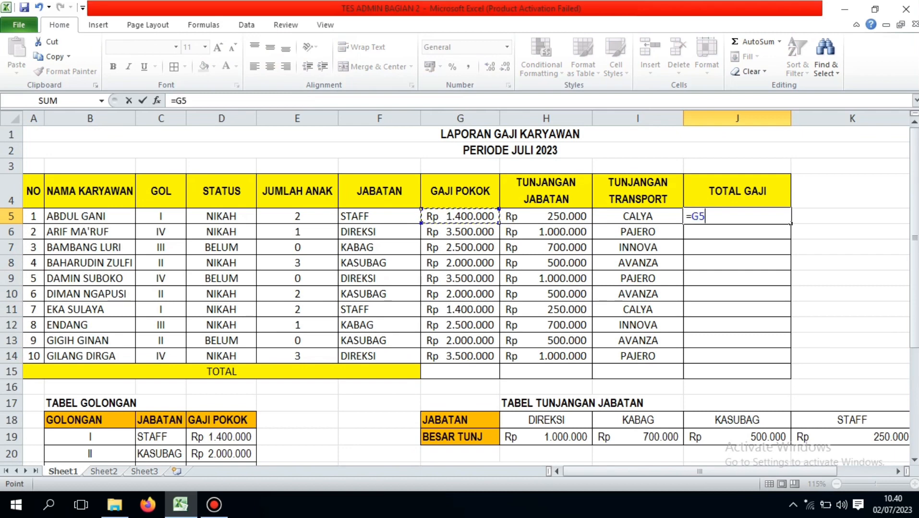
{"action": "type", "text": "+"}
{"action": "left_click", "coordinate": [545, 217]}
{"action": "key", "text": "Return"}
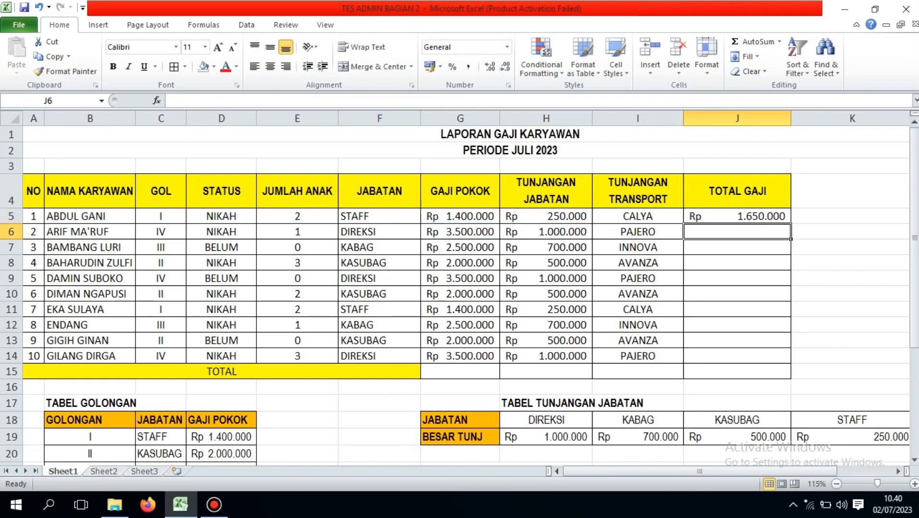
Copy the J5 sum formula down the TOTAL GAJI column to J14.
{"action": "left_click", "coordinate": [737, 216]}
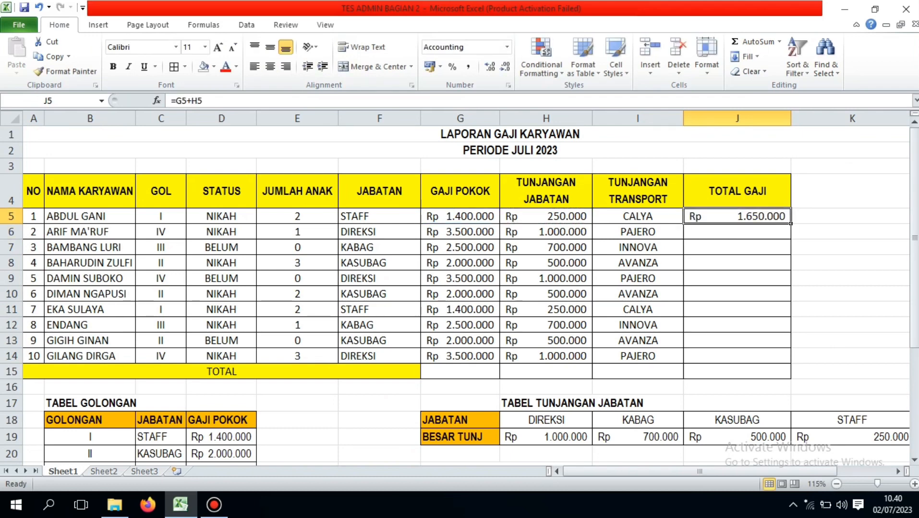
{"action": "left_click_drag", "start_coordinate": [791, 224], "coordinate": [791, 361]}
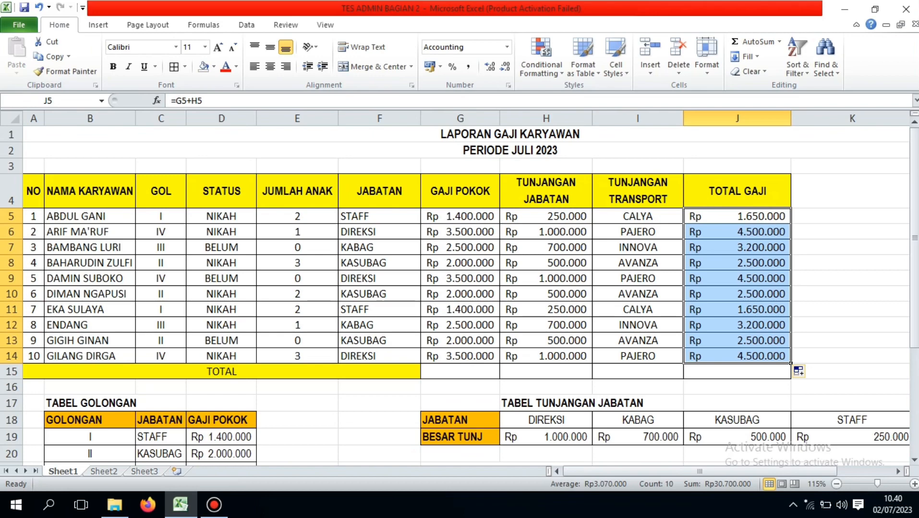
{"action": "scroll", "coordinate": [460, 296], "scroll_direction": "down", "scroll_amount": 3}
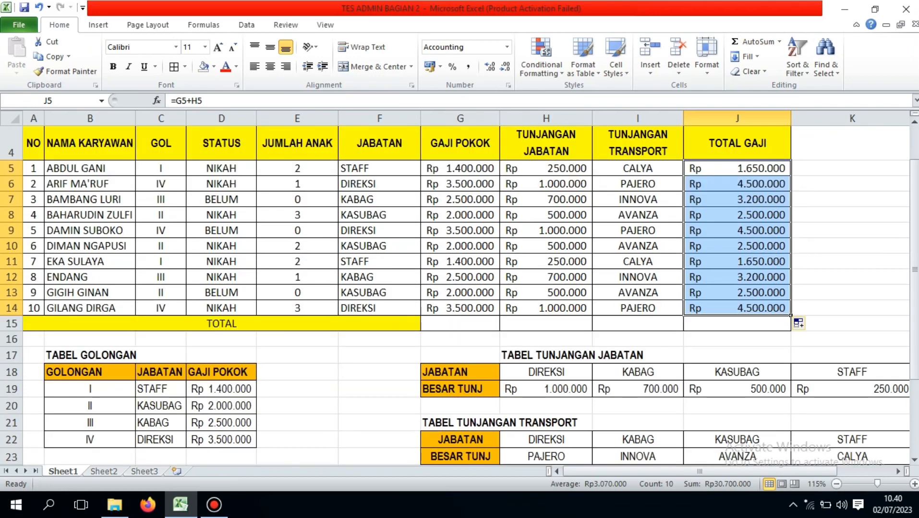
{"action": "scroll", "coordinate": [459, 296], "scroll_direction": "up", "scroll_amount": 3}
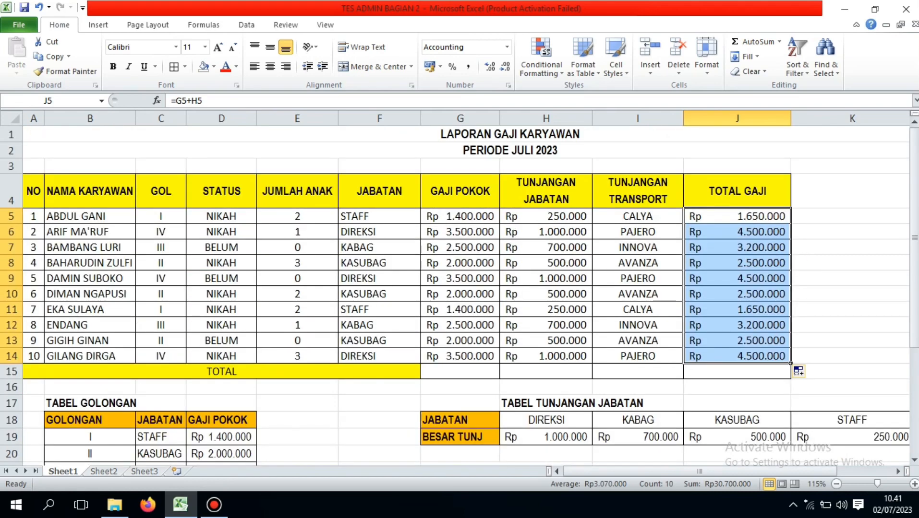